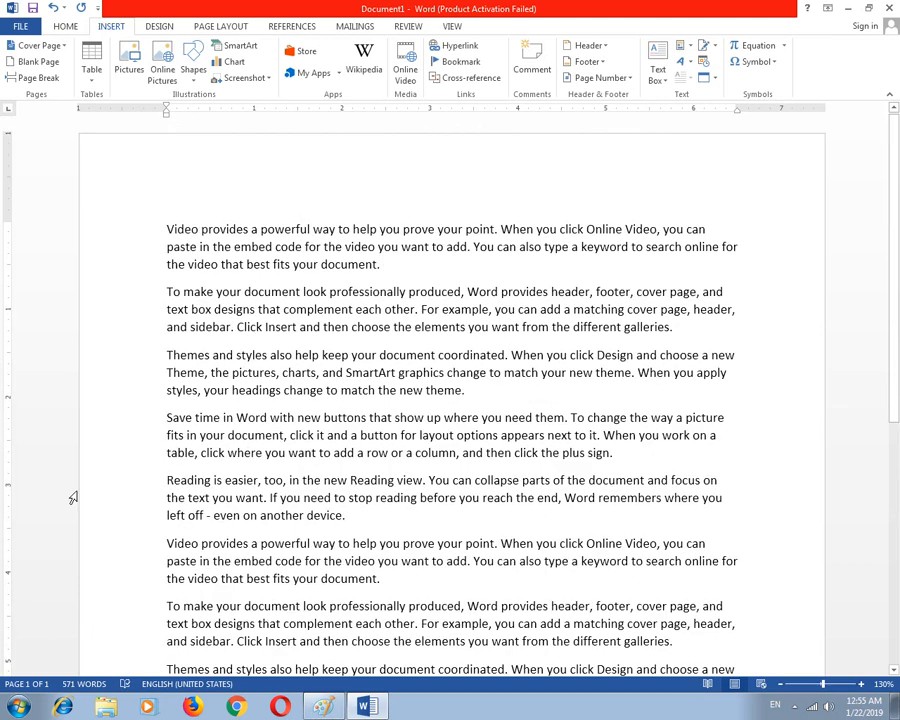
# - Add the sentence "For more detail click here" at the end of the third paragraph
pyautogui.scroll(-2, 388, 375)
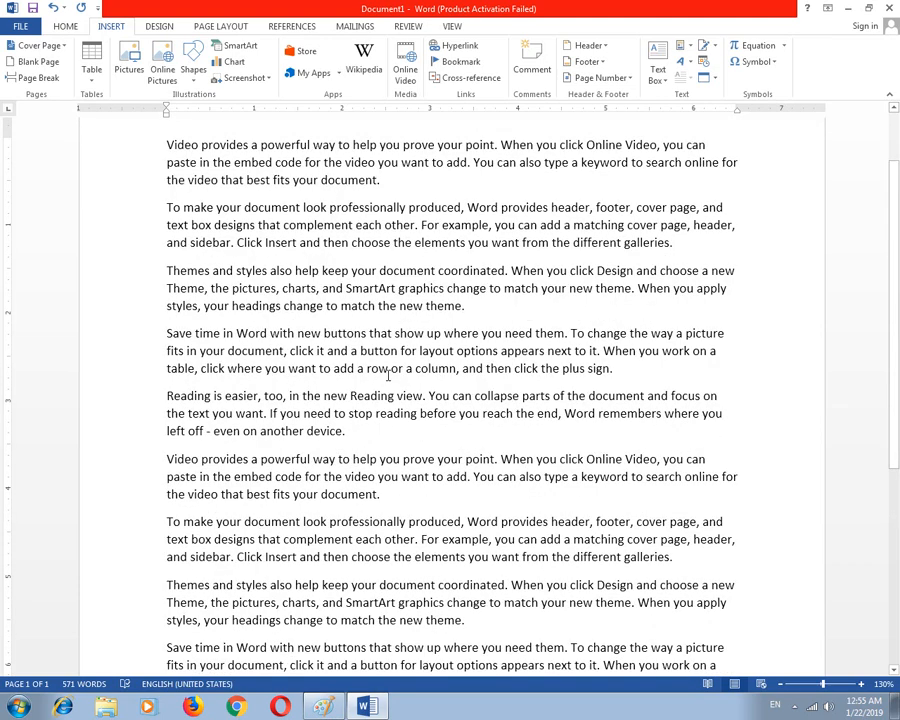
pyautogui.click(463, 307)
pyautogui.write('for')
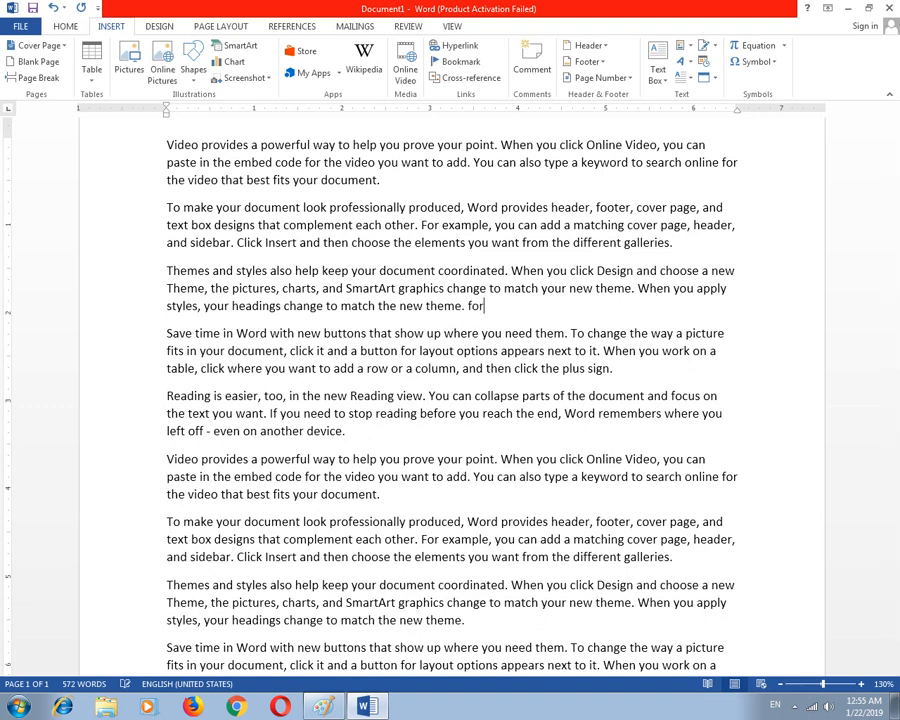
pyautogui.write(' more detail click here')
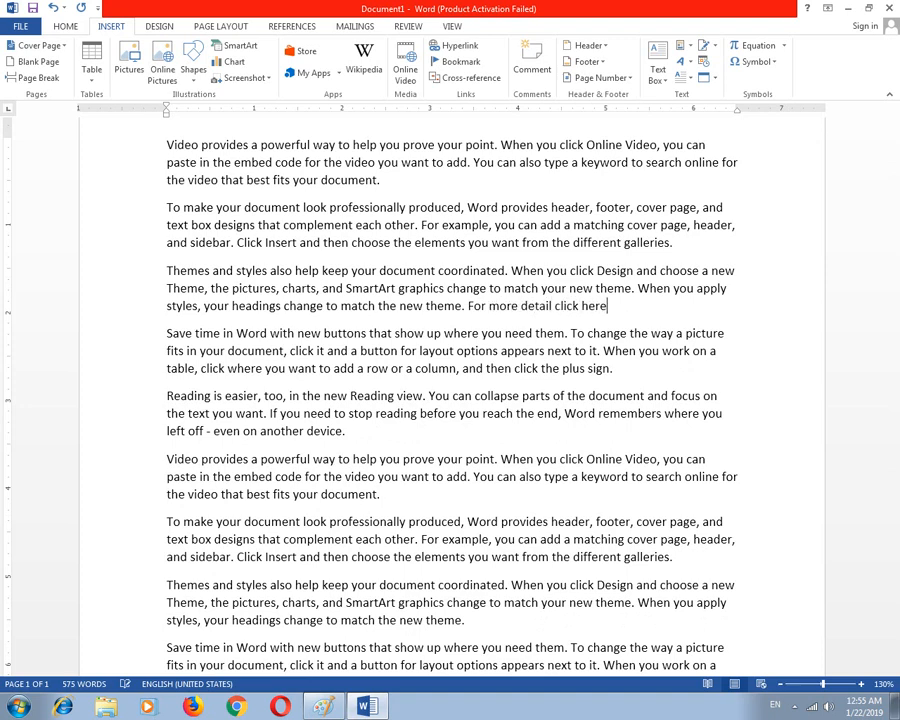
# - Start inserting a hyperlink on the text "For more detail click here"
pyautogui.moveTo(607, 307); pyautogui.dragTo(468, 309)
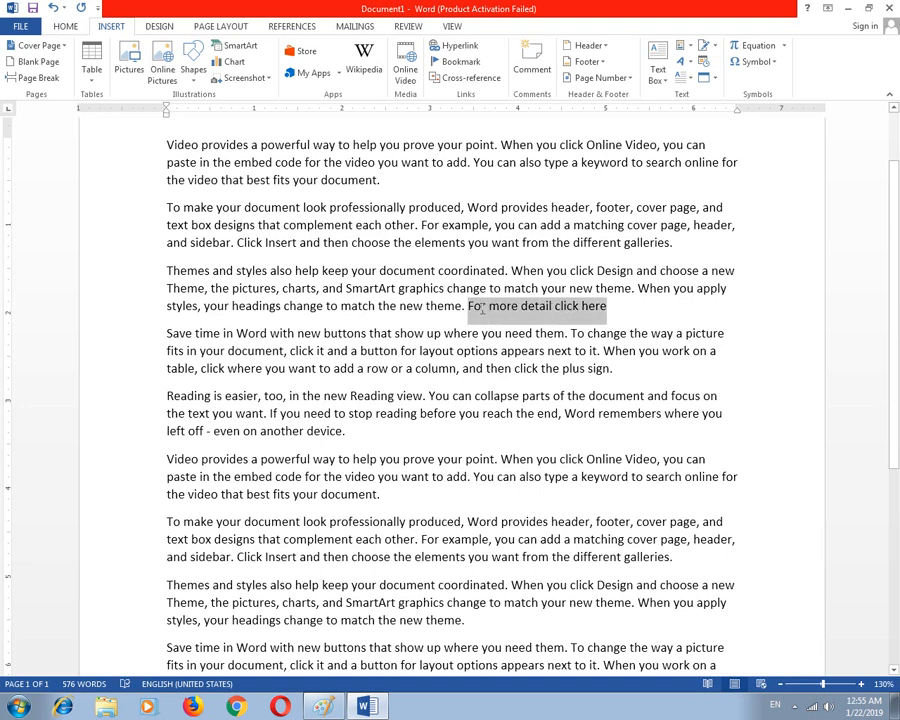
pyautogui.moveTo(506, 291); pyautogui.dragTo(540, 304)
pyautogui.click(579, 308)
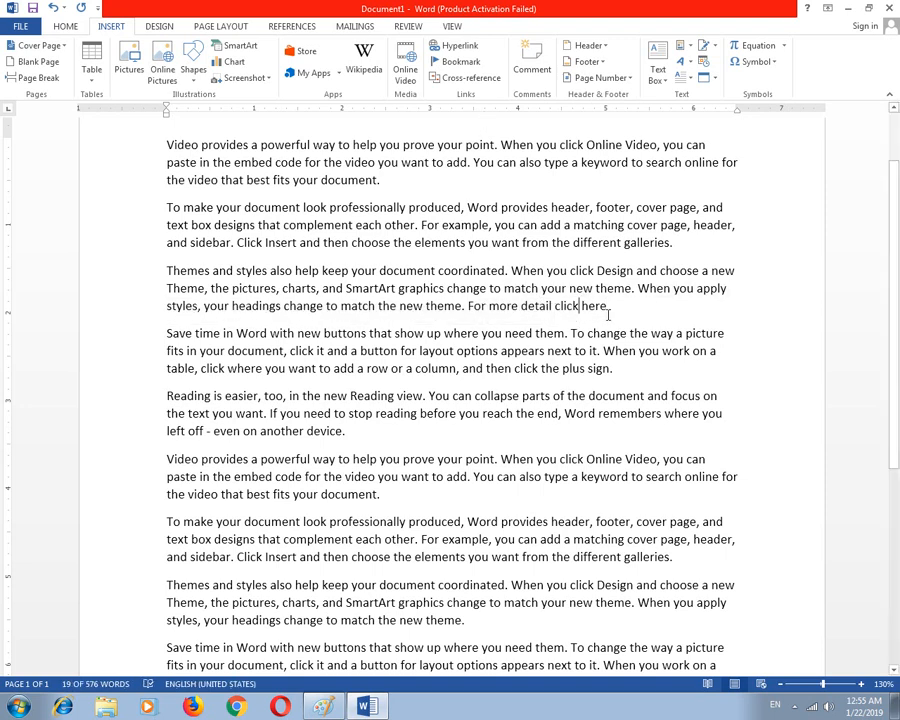
pyautogui.moveTo(607, 308); pyautogui.dragTo(468, 309)
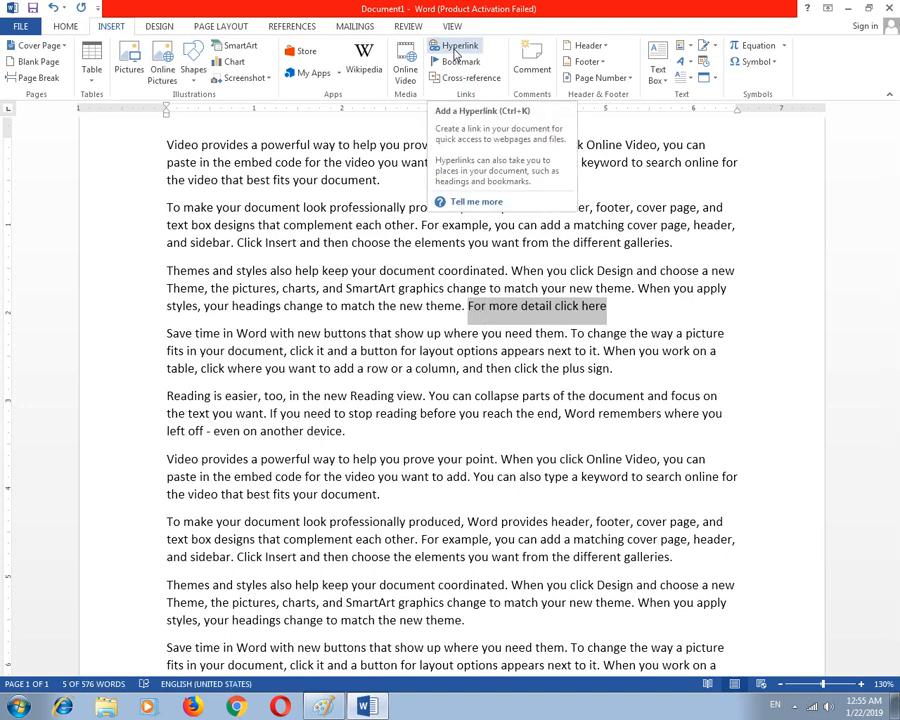
pyautogui.click(455, 55)
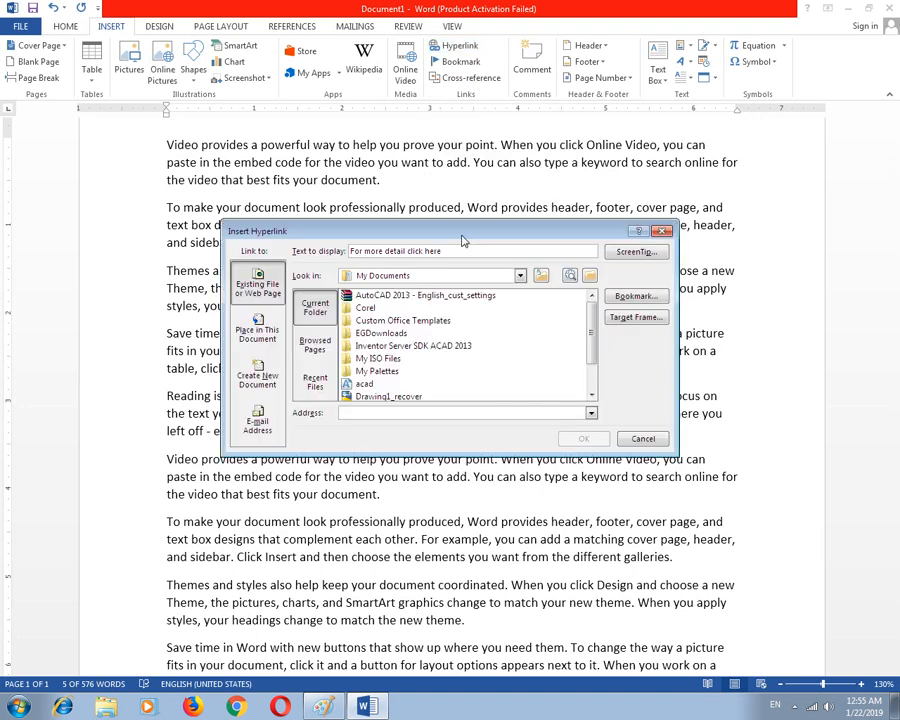
pyautogui.moveTo(534, 352); pyautogui.dragTo(418, 182)
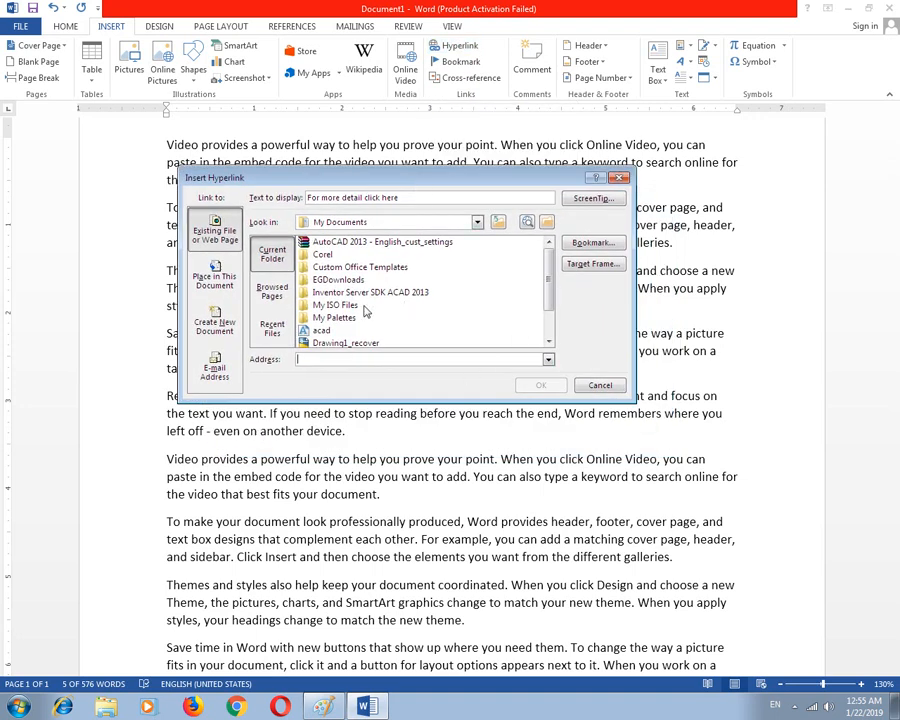
# - Link the text to the image IMG-20171210-WA0020 in the pic folder on drive E:
pyautogui.click(477, 222)
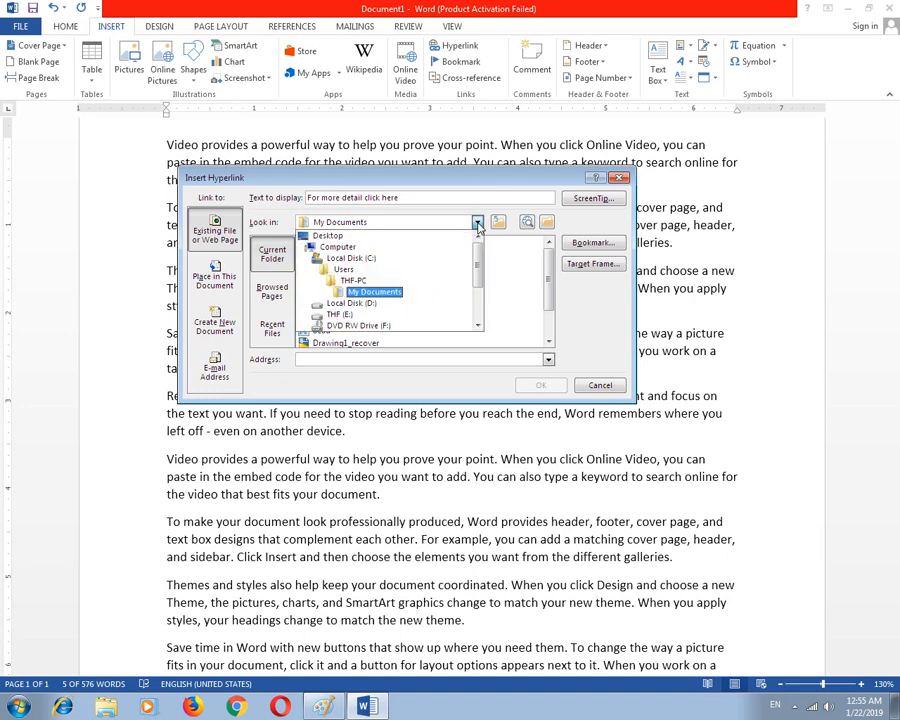
pyautogui.click(462, 315)
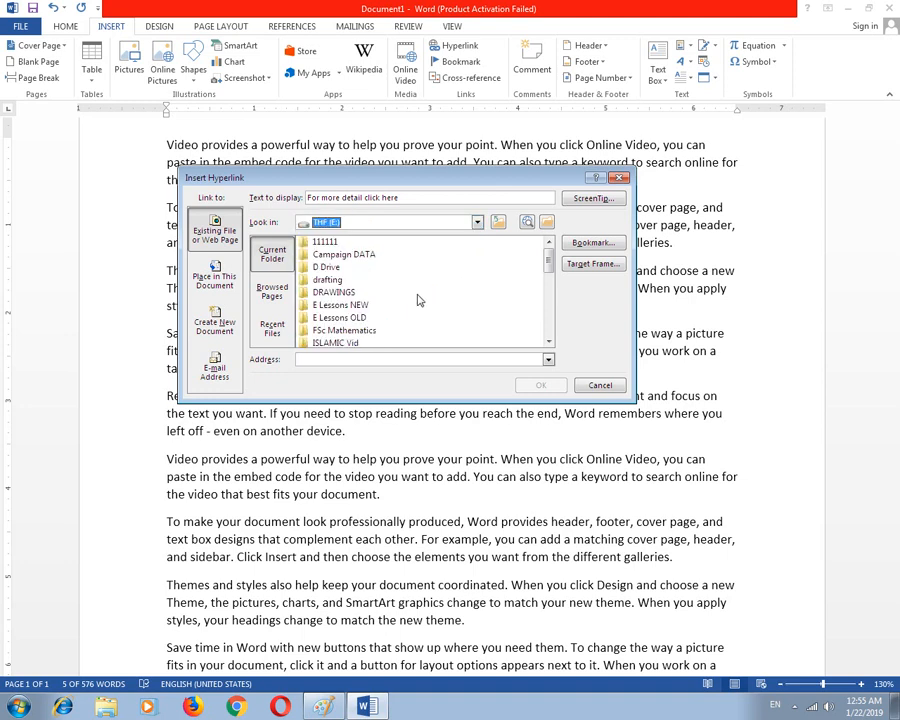
pyautogui.click(418, 304)
pyautogui.scroll(-2, 400, 300)
pyautogui.click(322, 330)
pyautogui.doubleClick(322, 331)
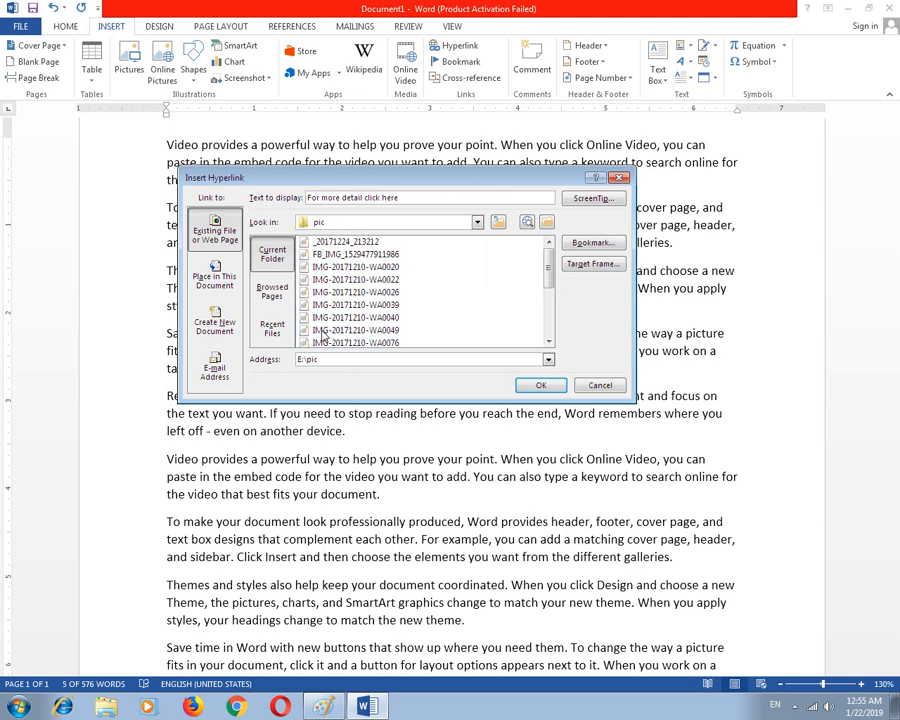
pyautogui.click(355, 267)
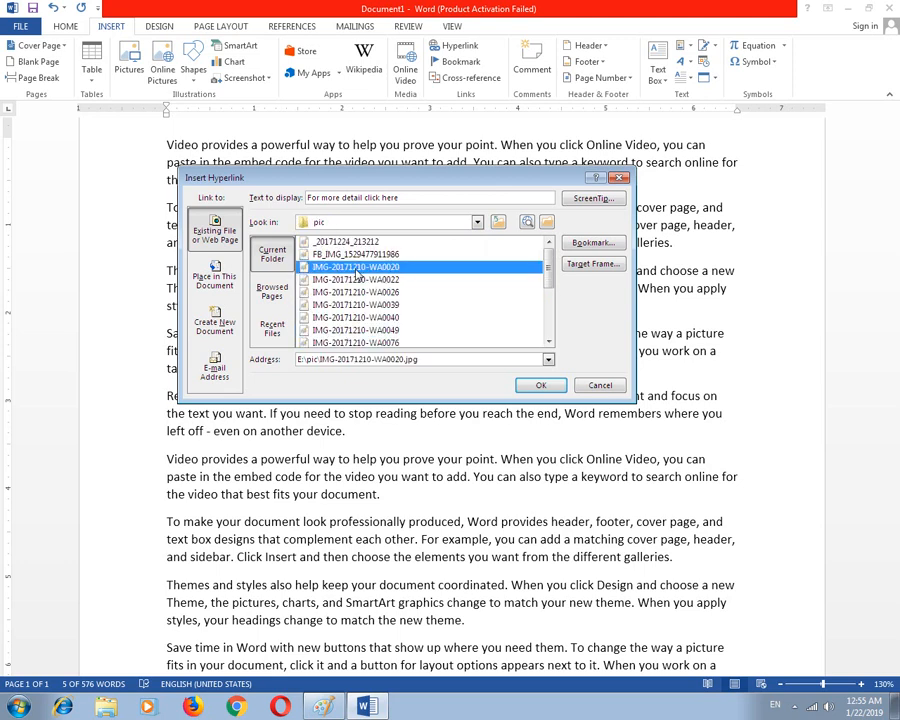
pyautogui.click(532, 388)
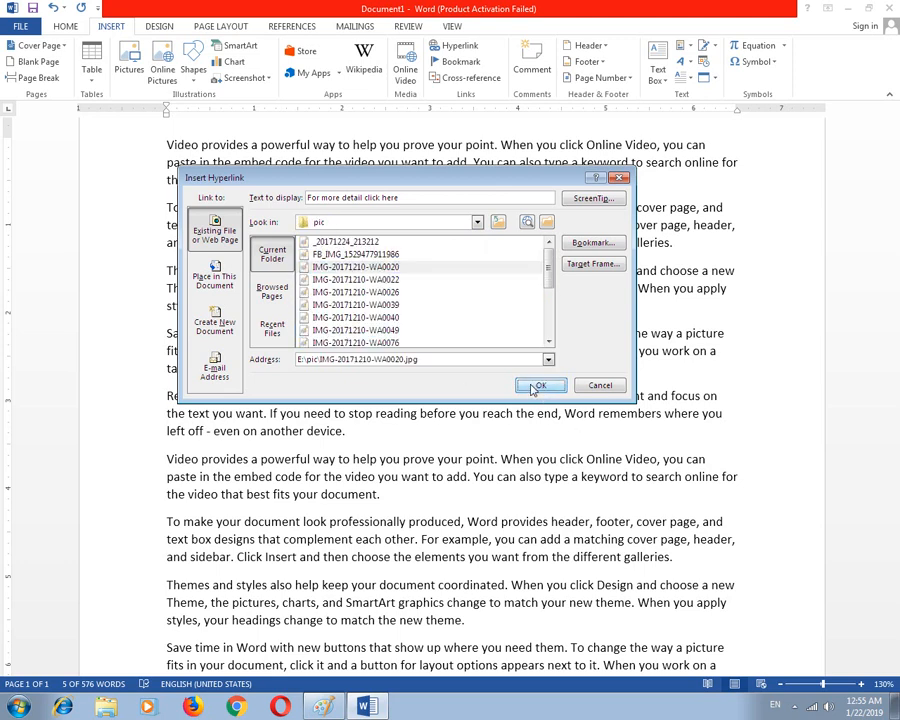
pyautogui.click(643, 336)
pyautogui.scroll(2, 493, 344)
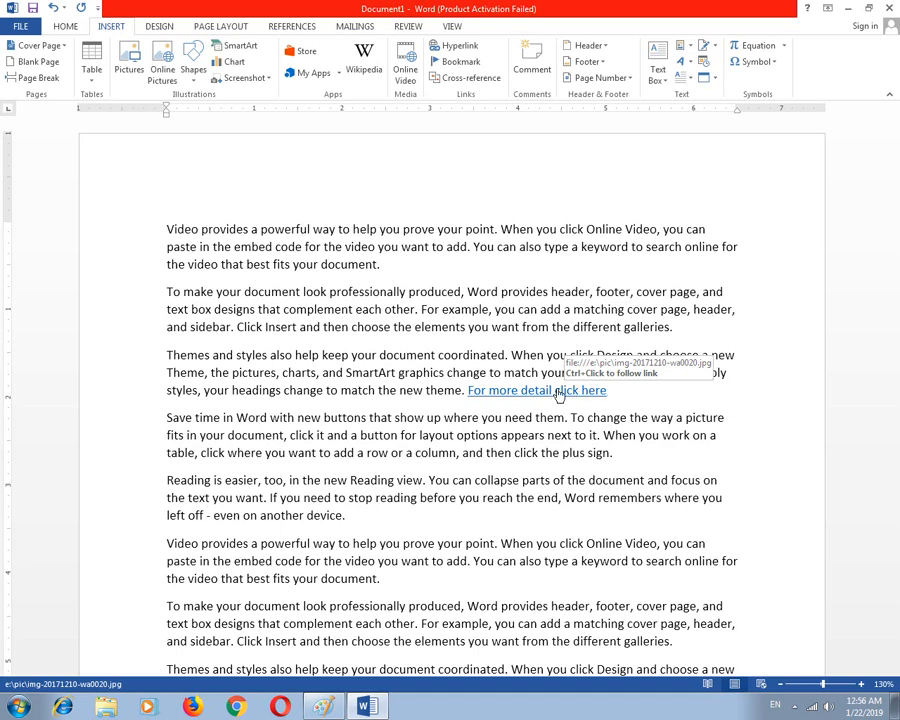
# - Follow the "For more detail click here" link to view the linked image, then close the browser
pyautogui.keyDown('ctrl'); pyautogui.click(559, 392); pyautogui.keyUp('ctrl')
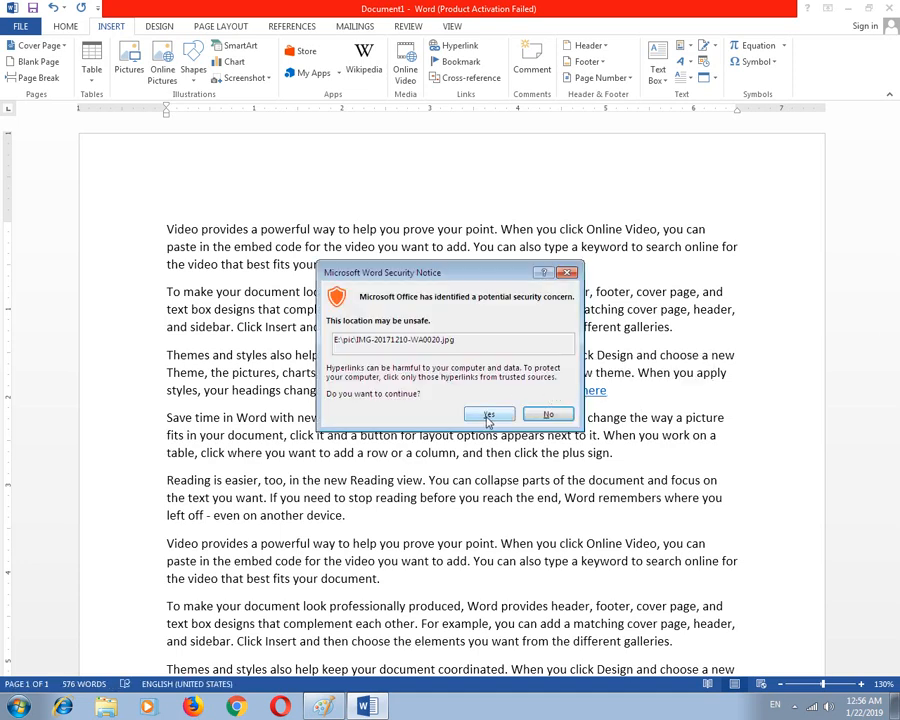
pyautogui.click(344, 291)
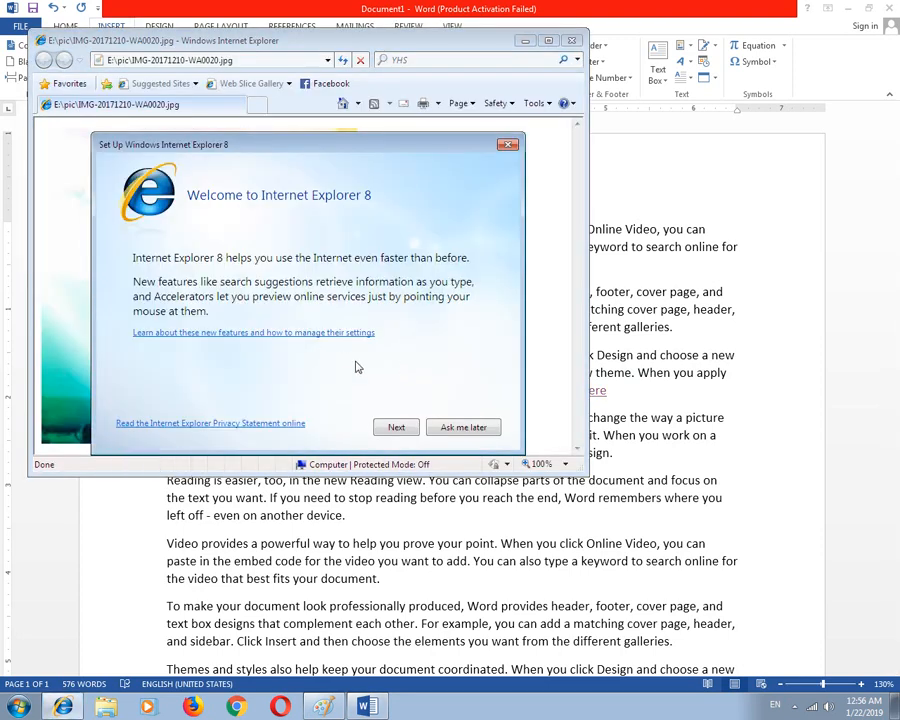
pyautogui.click(508, 145)
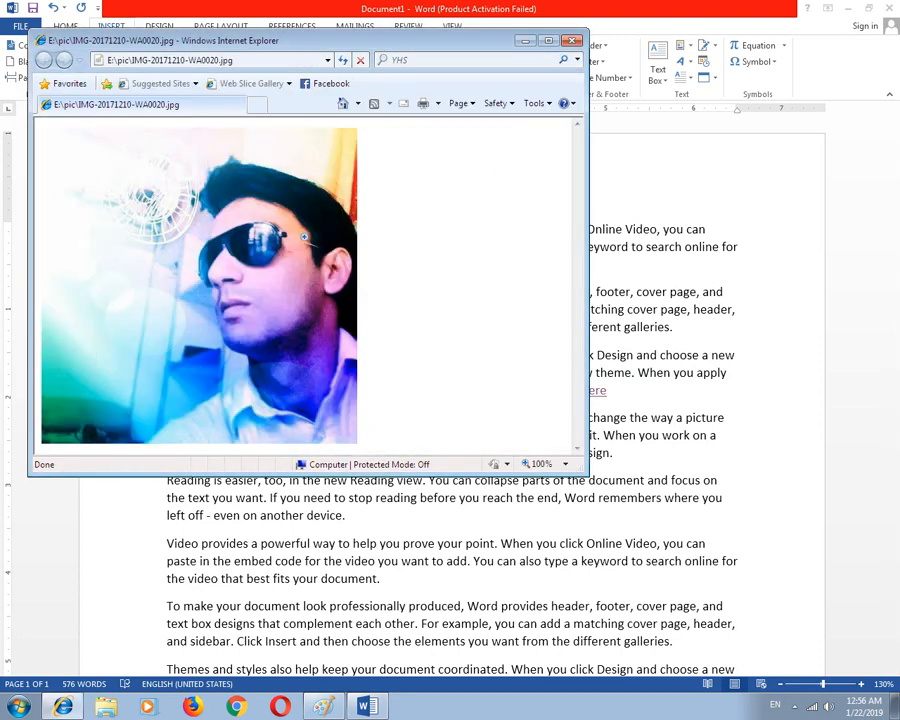
pyautogui.click(573, 42)
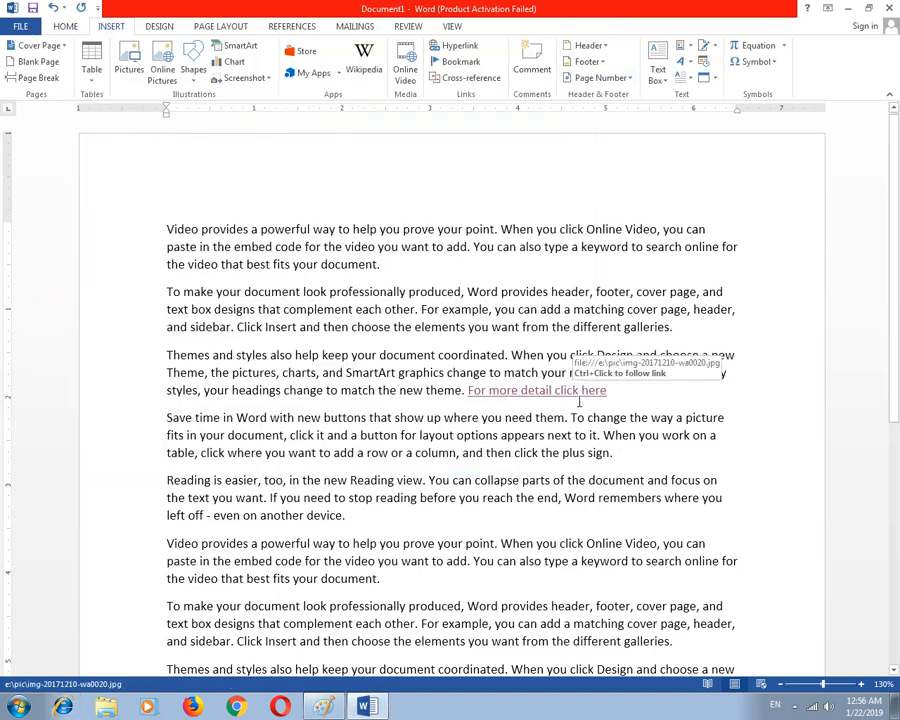
# - Retarget the "For more detail click here" hyperlink to ch04_formulas_introduction_to_analytics_geometry in E:\FSc Mathematics\12th
pyautogui.moveTo(607, 390); pyautogui.dragTo(467, 390)
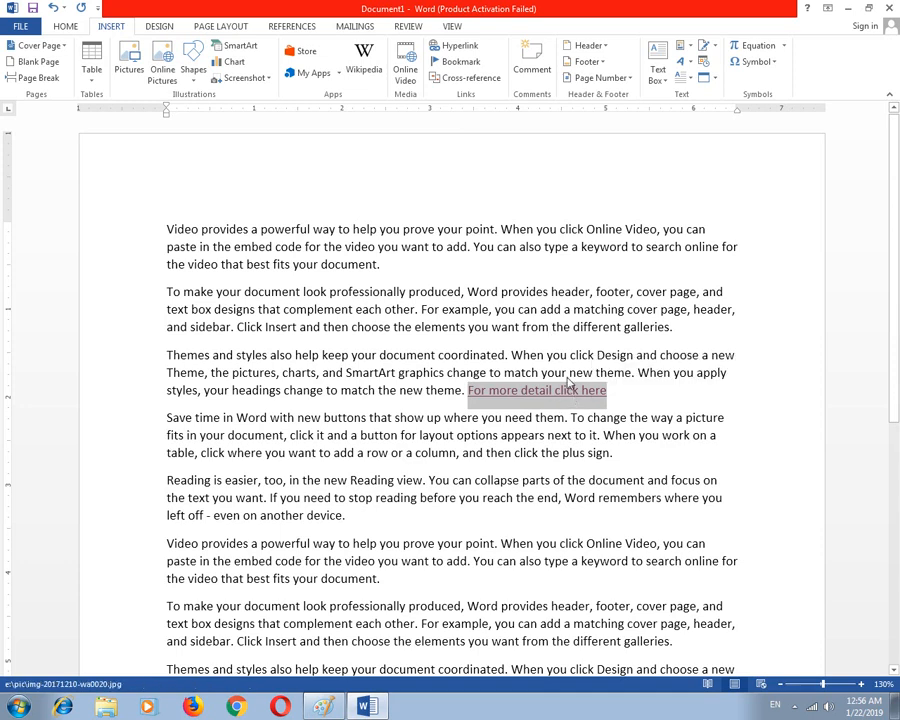
pyautogui.click(458, 46)
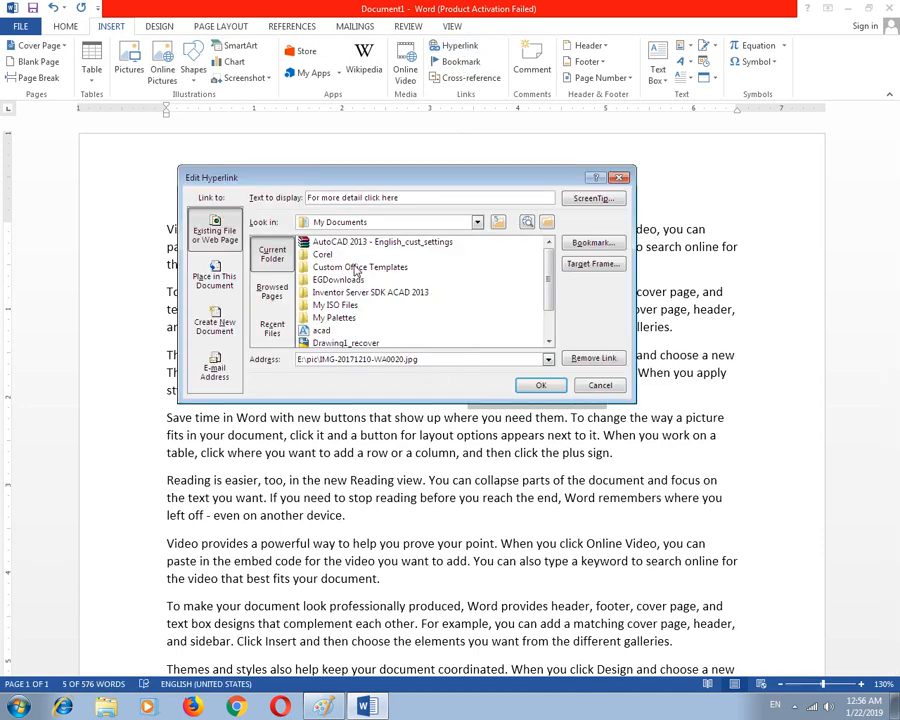
pyautogui.click(335, 305)
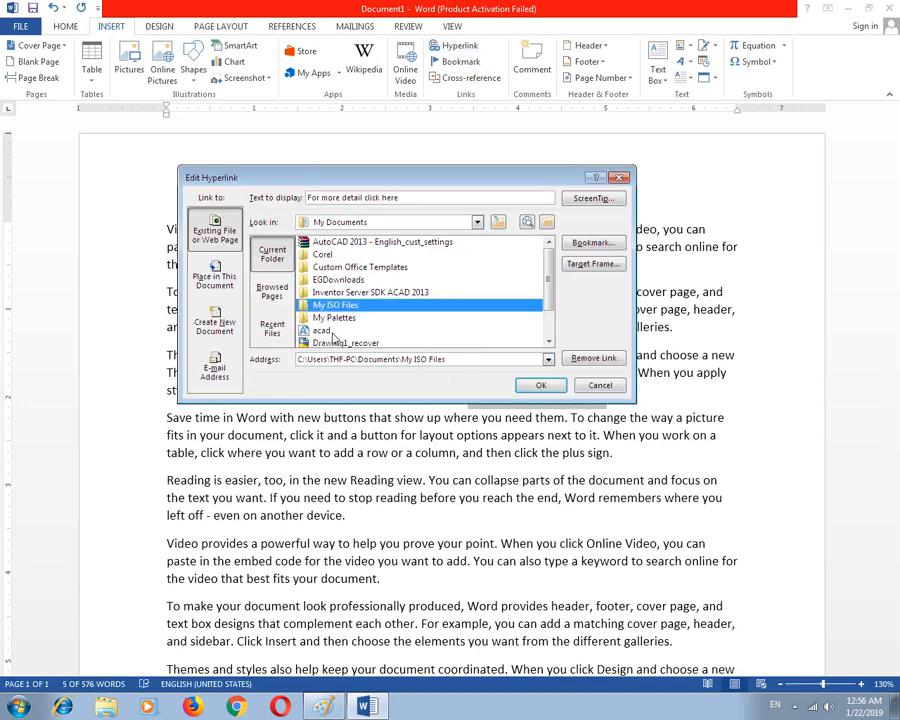
pyautogui.click(477, 222)
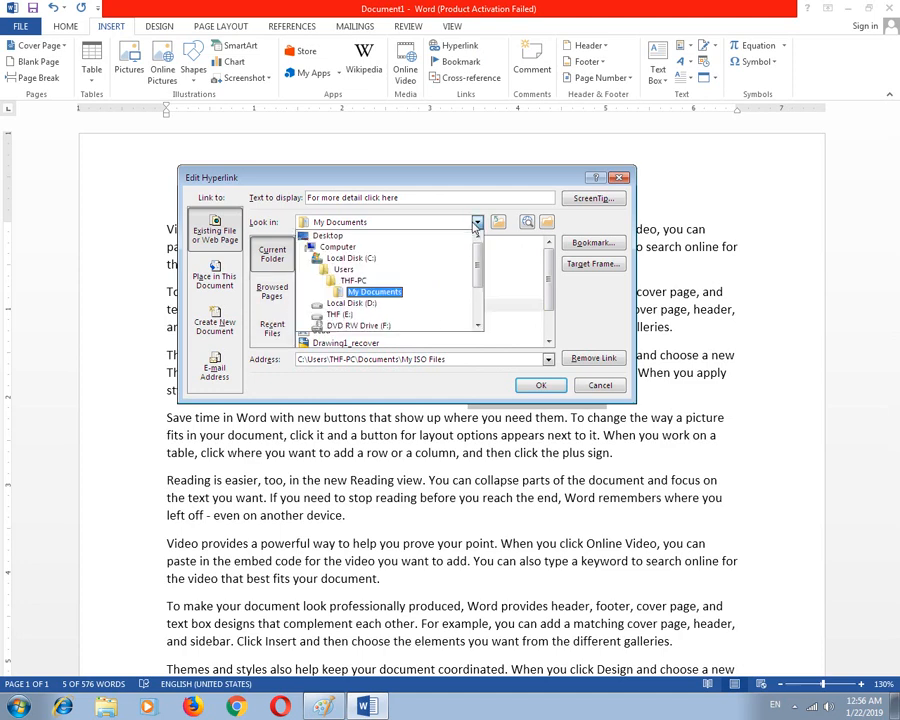
pyautogui.click(340, 314)
pyautogui.click(360, 305)
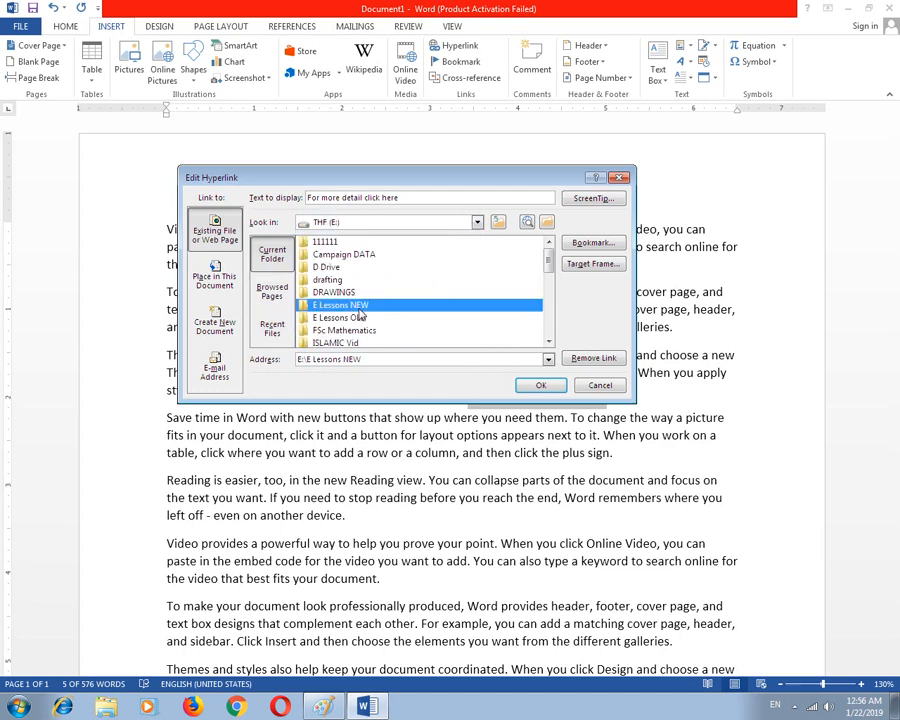
pyautogui.click(344, 330)
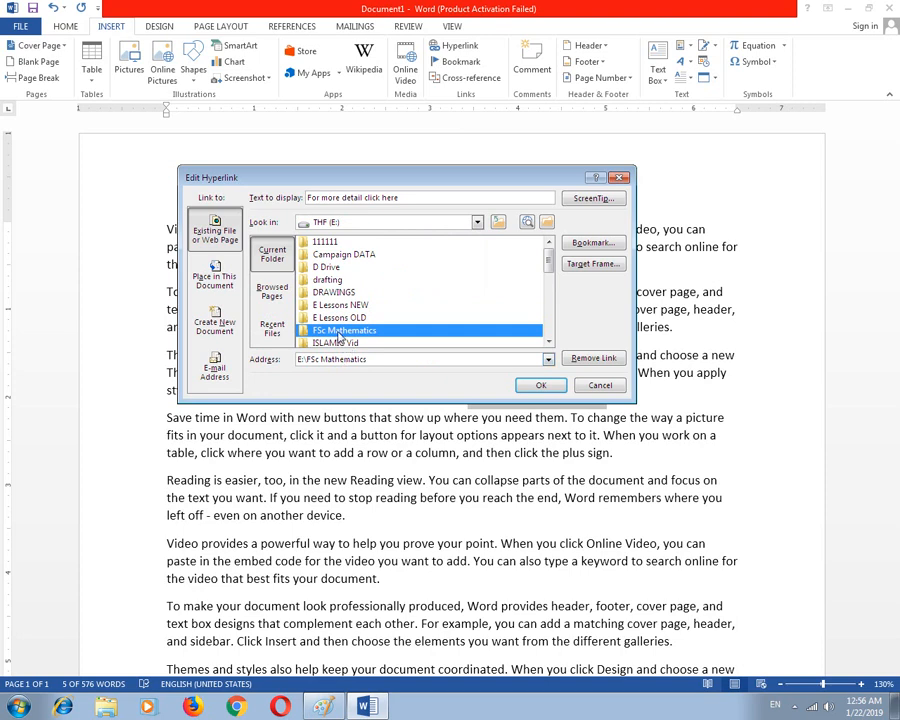
pyautogui.doubleClick(344, 330)
pyautogui.doubleClick(322, 255)
pyautogui.click(330, 330)
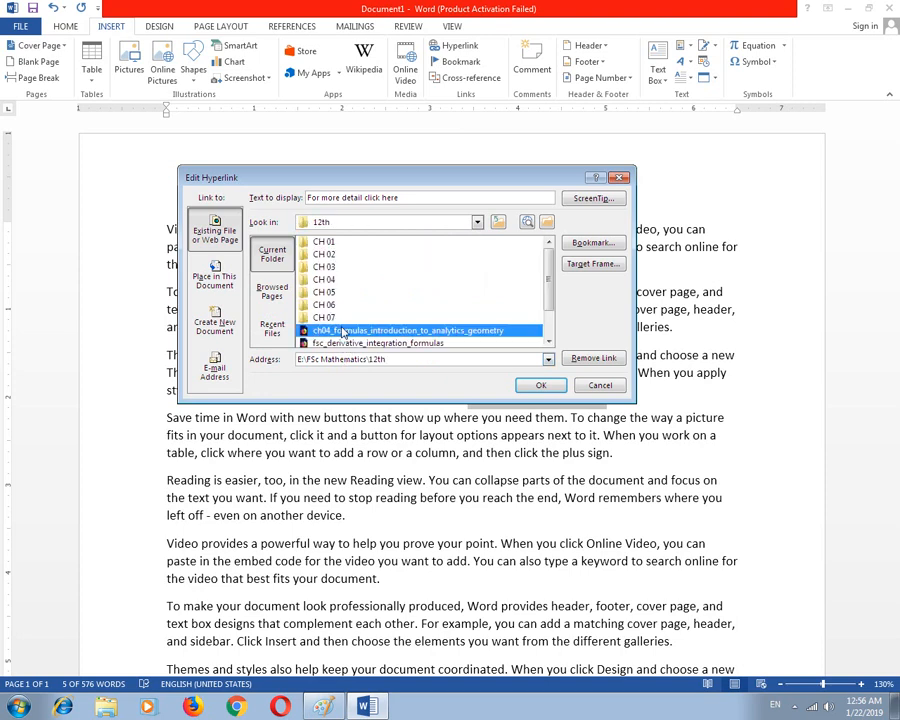
pyautogui.click(540, 385)
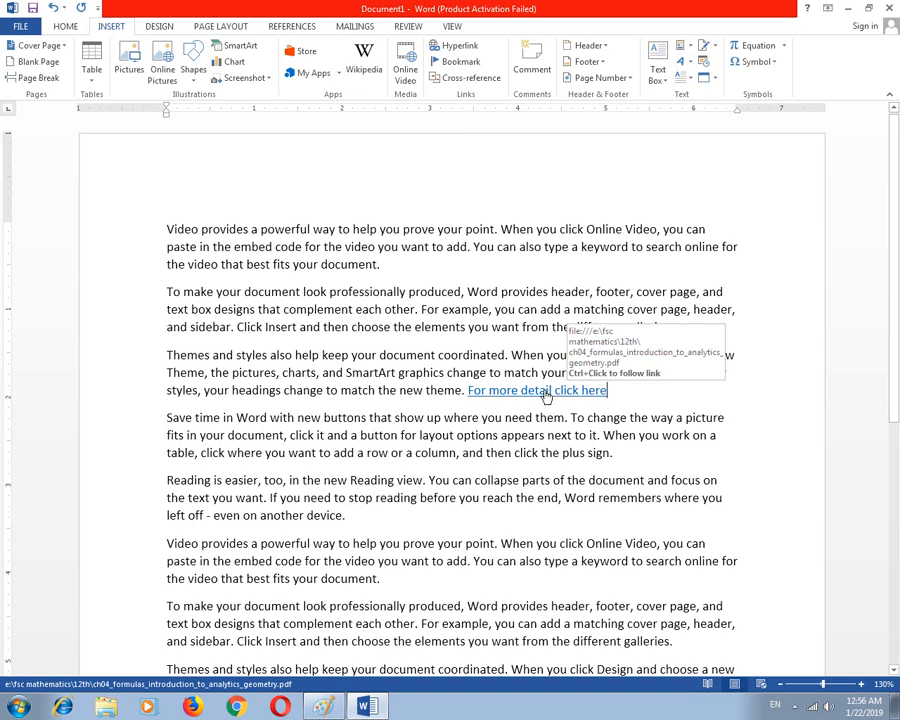
# - Follow the hyperlink to look through the analytic geometry formulas PDF, then close the browser
pyautogui.keyDown('ctrl'); pyautogui.click(547, 398); pyautogui.keyUp('ctrl')
pyautogui.click(512, 416)
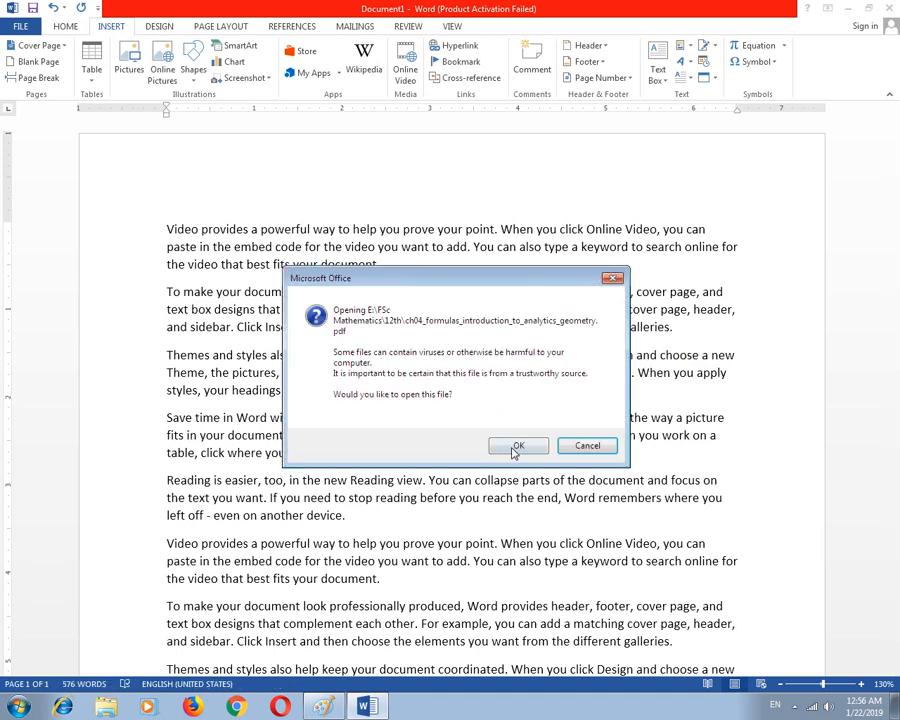
pyautogui.click(514, 448)
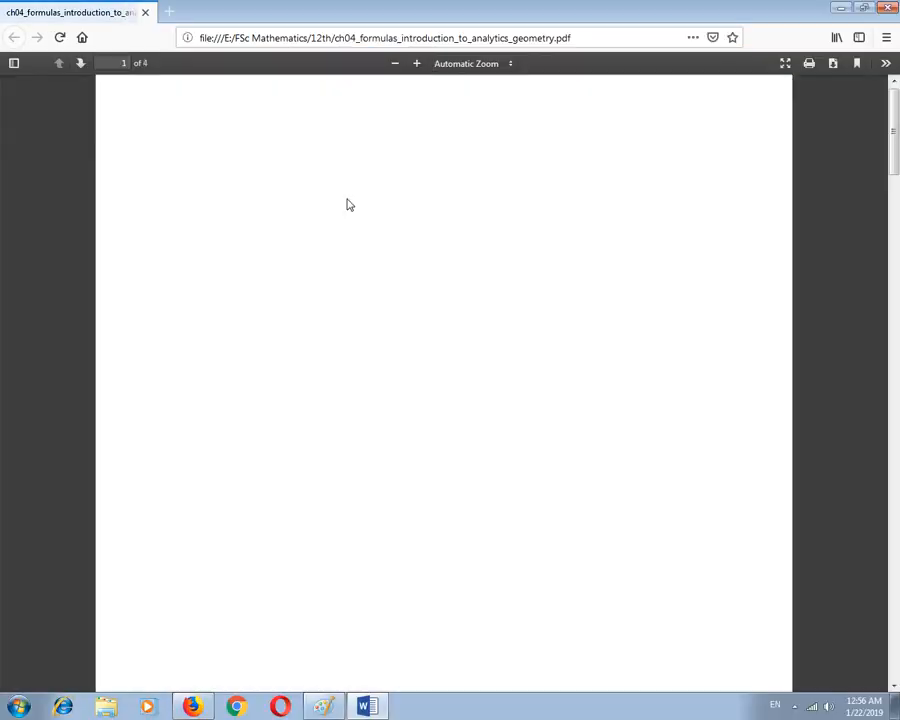
pyautogui.click(518, 377)
pyautogui.scroll(-3, 428, 363)
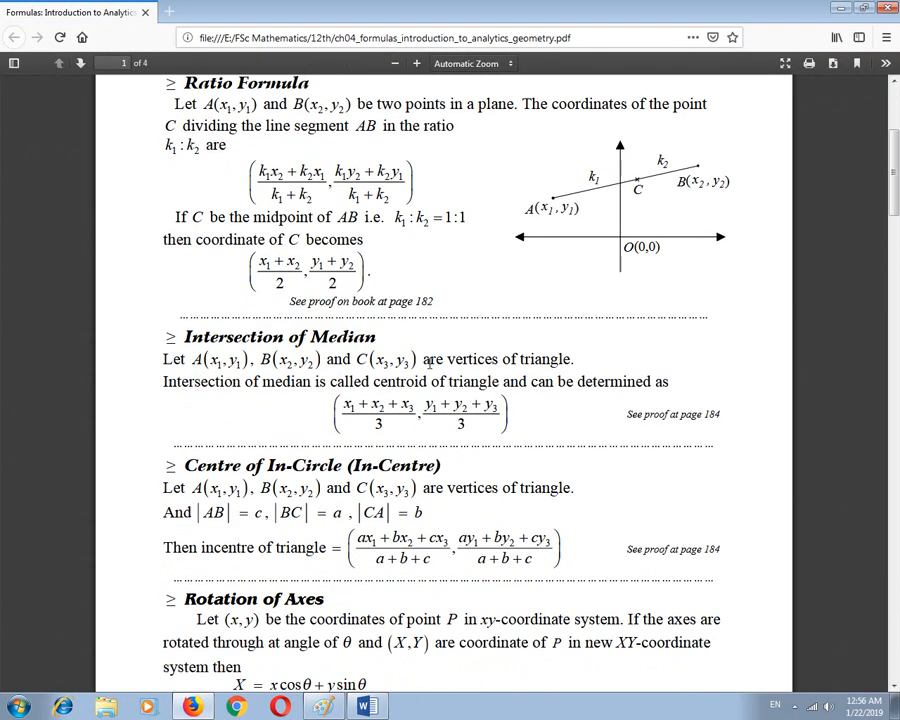
pyautogui.scroll(-15, 428, 363)
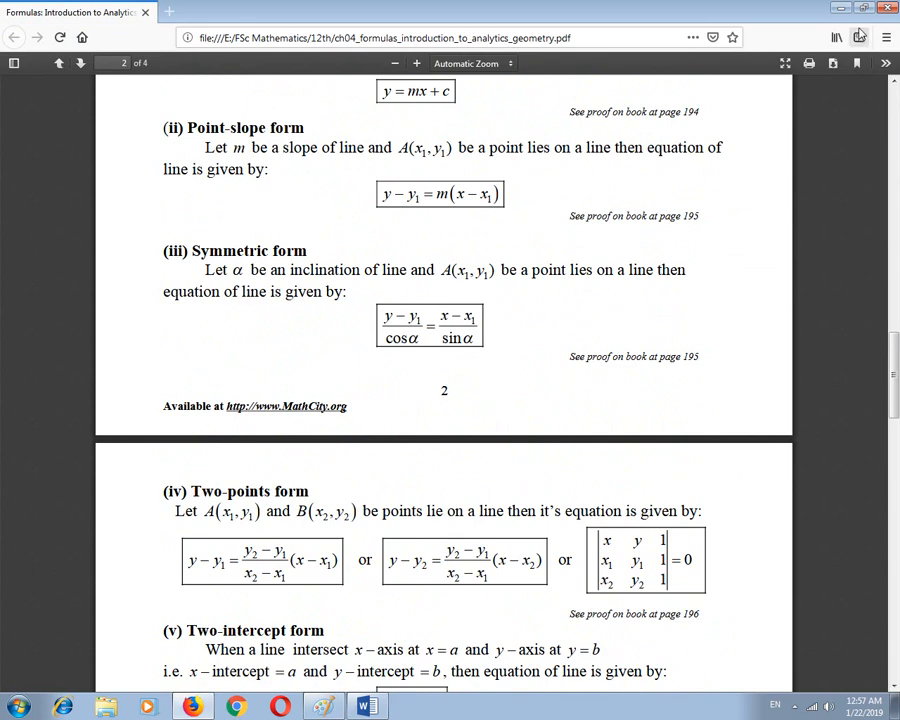
pyautogui.click(887, 8)
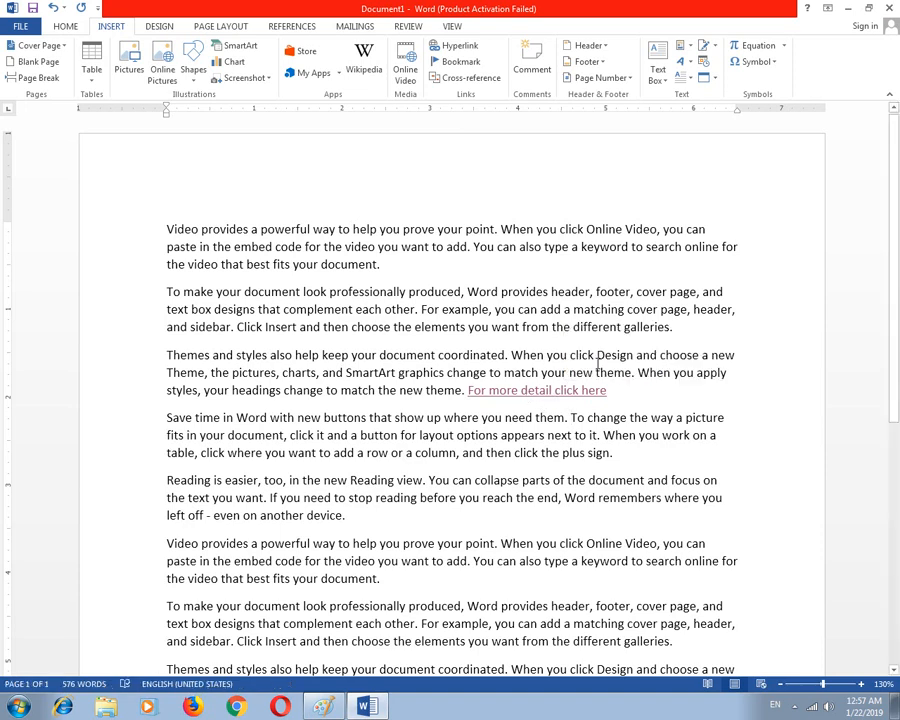
pyautogui.moveTo(466, 291); pyautogui.dragTo(329, 291)
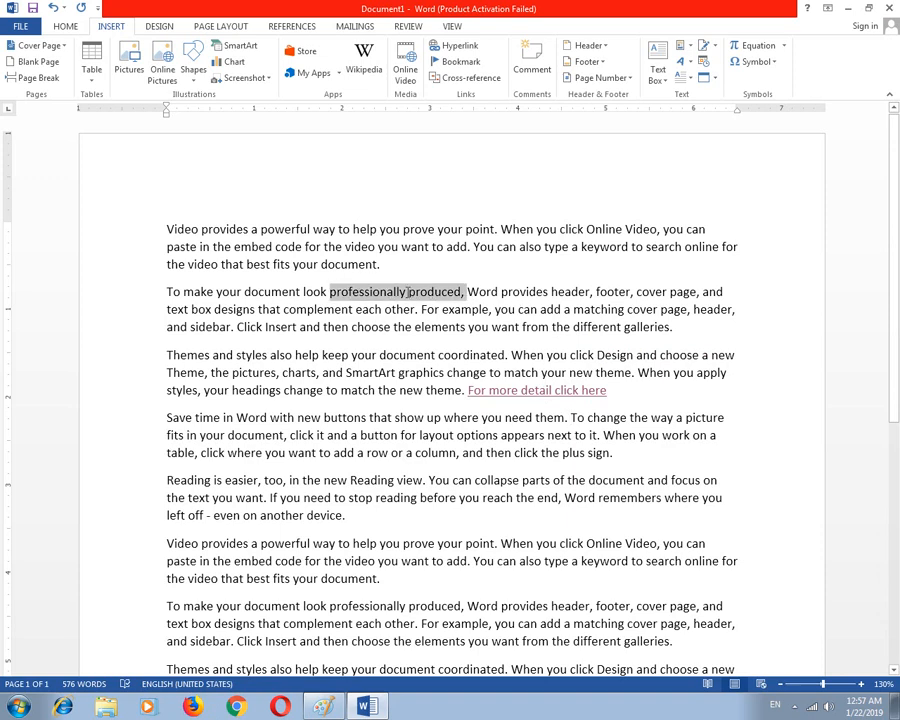
pyautogui.click(391, 327)
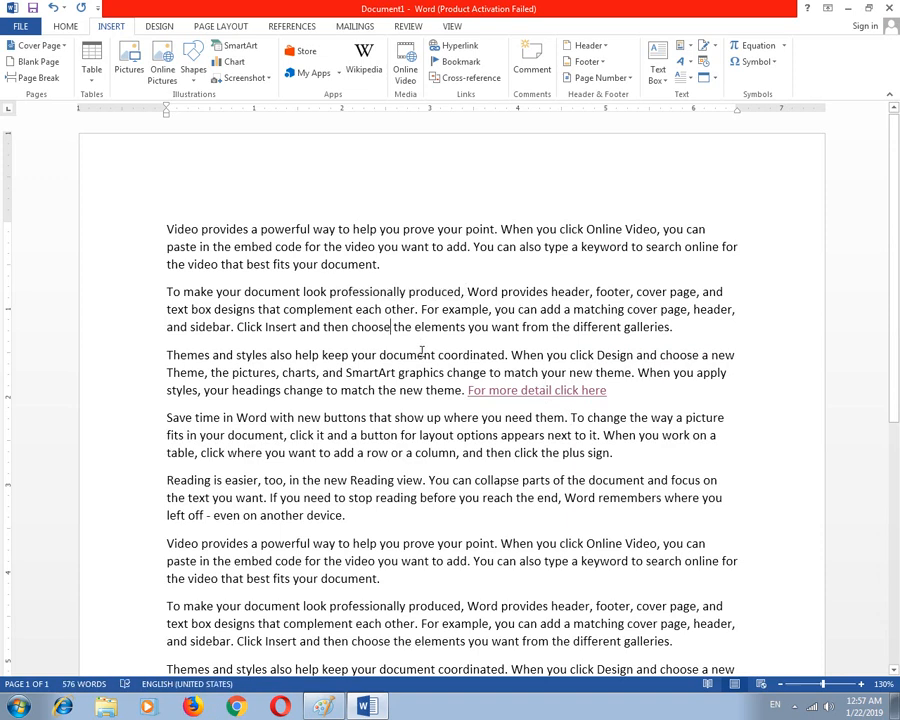
pyautogui.scroll(-2, 422, 350)
pyautogui.scroll(2, 291, 266)
pyautogui.click(386, 265)
pyautogui.click(550, 270)
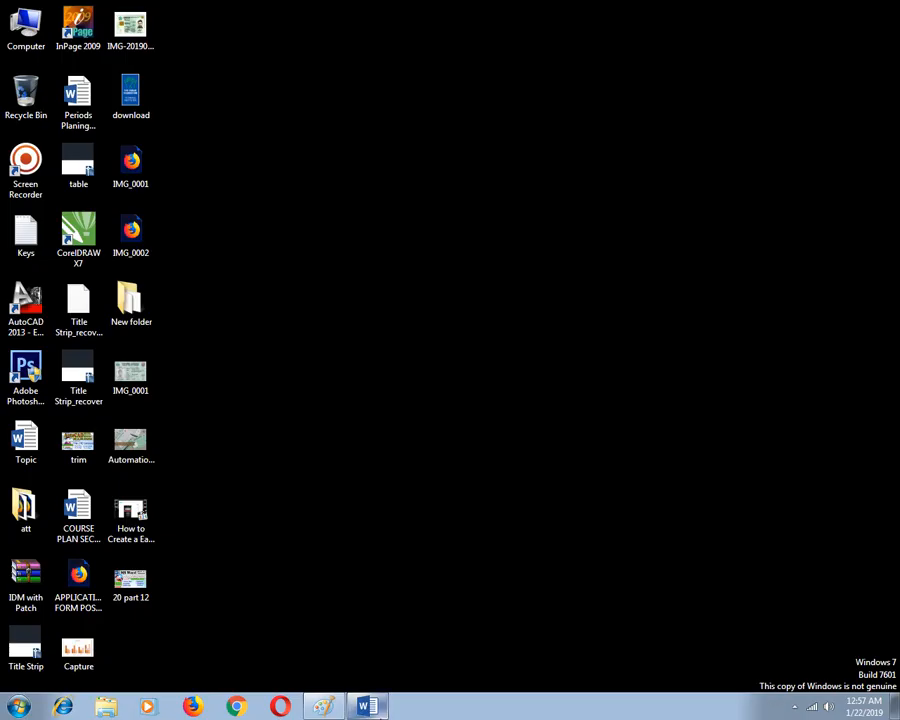
pyautogui.click(360, 708)
pyautogui.click(362, 707)
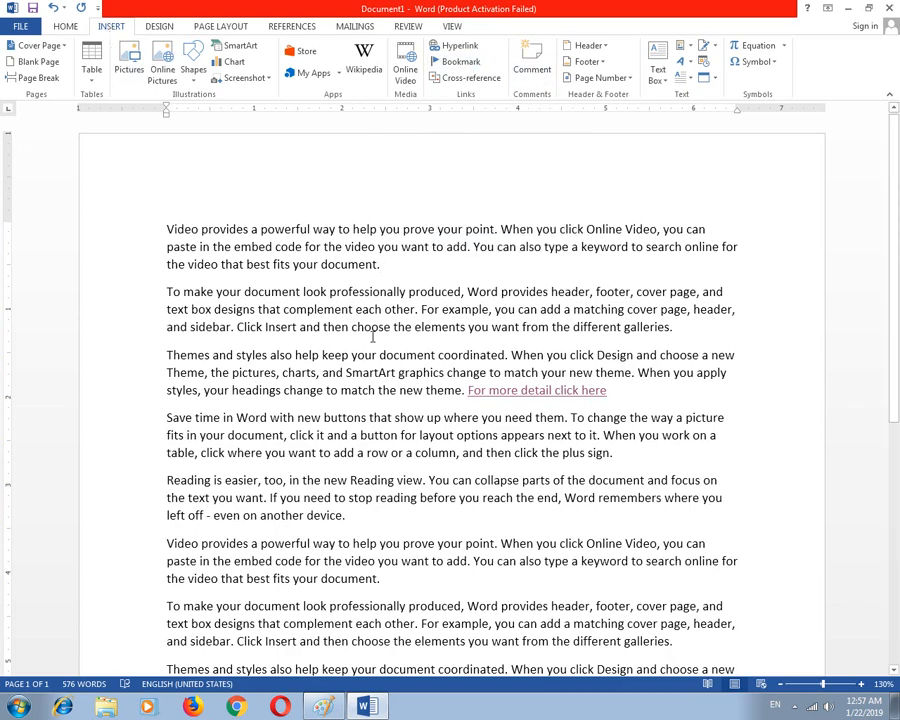
# - Add random sample paragraphs on a new line after the document's last paragraph using =rand(33)
pyautogui.scroll(-5, 373, 340)
pyautogui.scroll(-3, 373, 340)
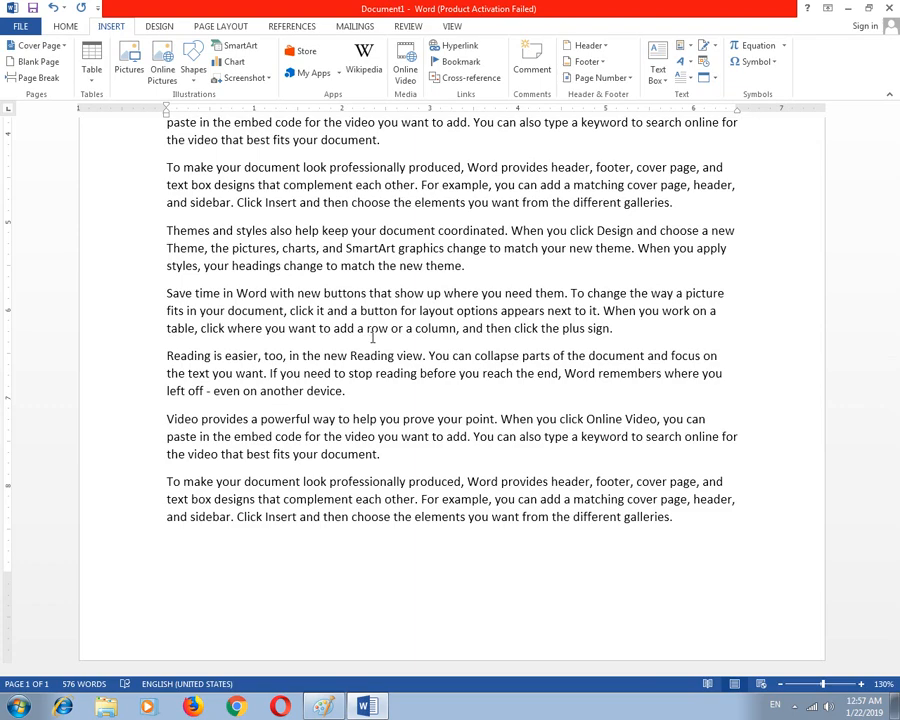
pyautogui.scroll(5, 452, 390)
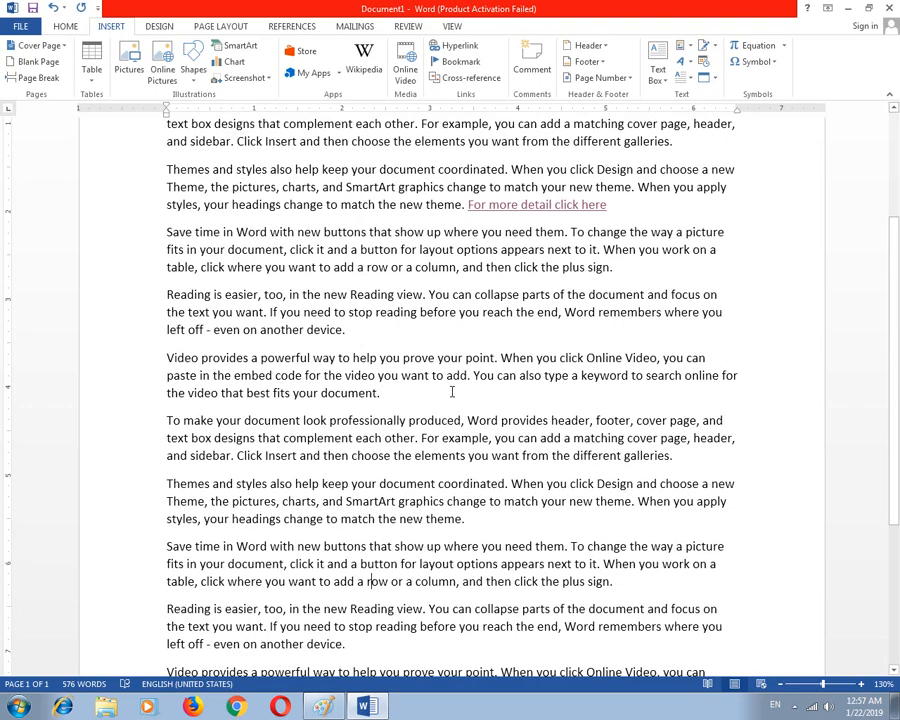
pyautogui.scroll(-5, 452, 392)
pyautogui.click(683, 525)
pyautogui.press('Return')
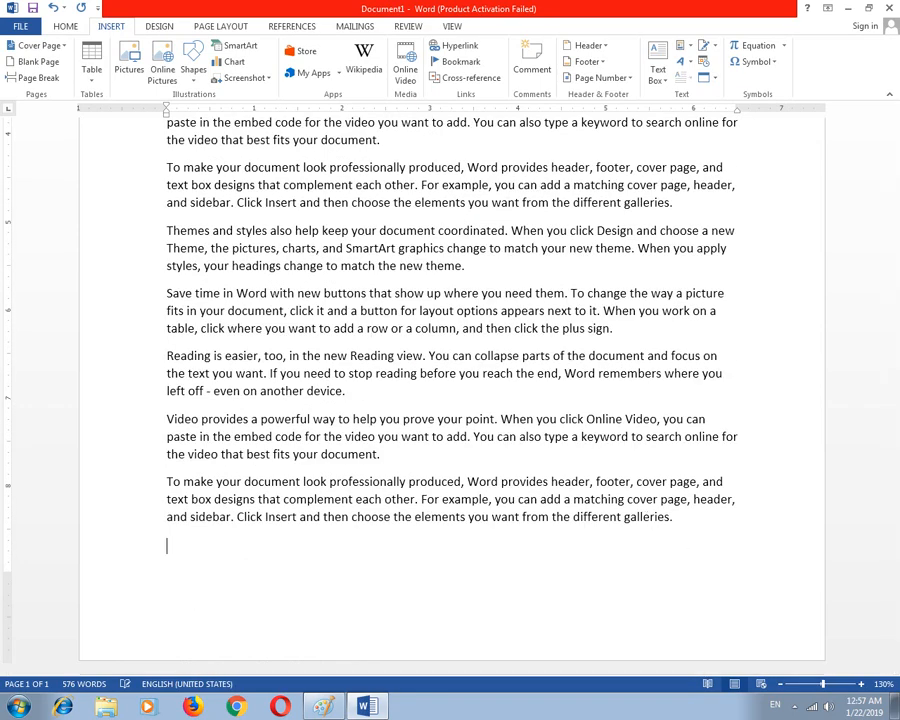
pyautogui.write('=rand(33)')
pyautogui.press('Return')
# - Color the final "s" of "graphics" red in a "Themes and styles" paragraph on page 3
pyautogui.scroll(20, 667, 527)
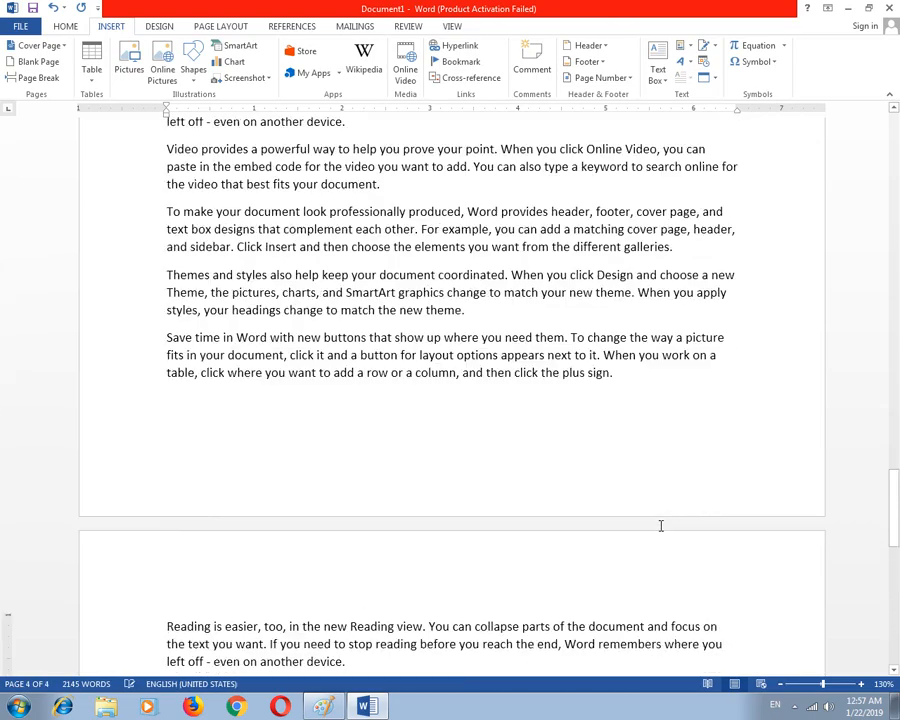
pyautogui.scroll(-5, 650, 528)
pyautogui.scroll(10, 630, 520)
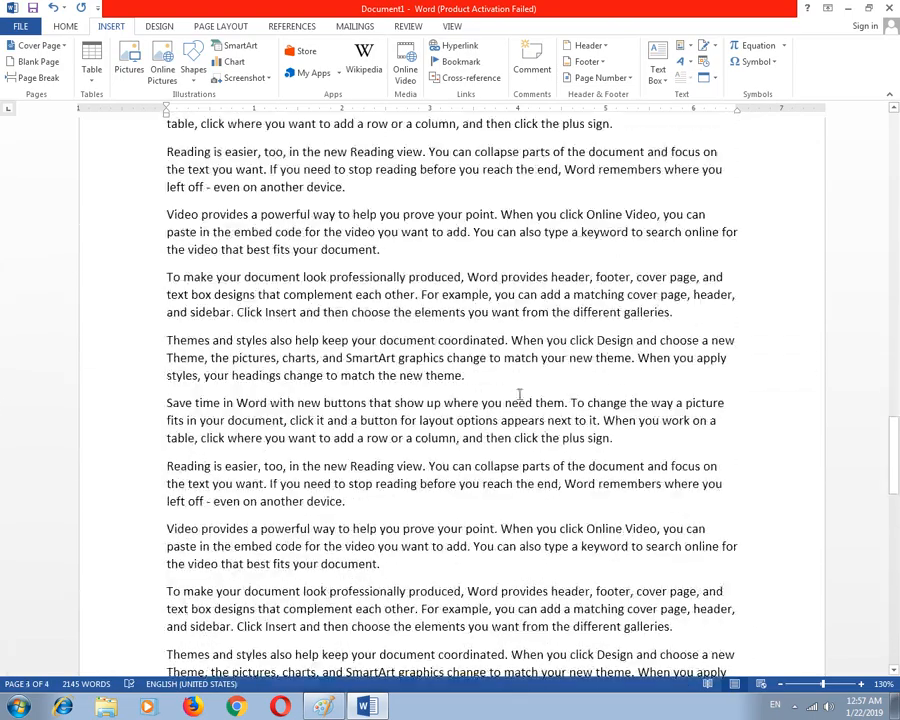
pyautogui.click(445, 357)
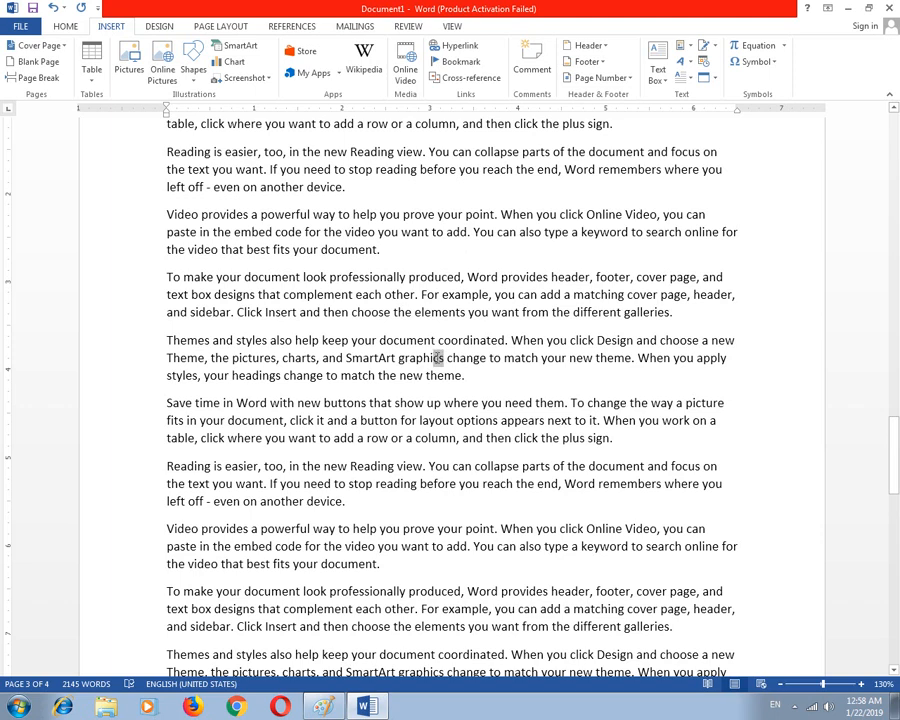
pyautogui.click(68, 27)
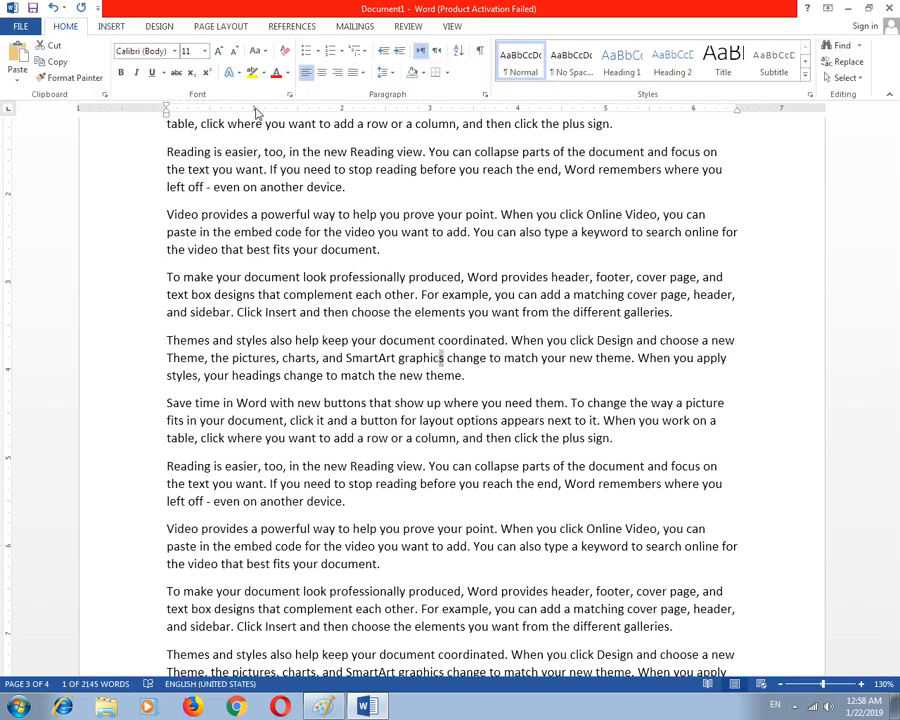
pyautogui.click(278, 80)
pyautogui.click(470, 392)
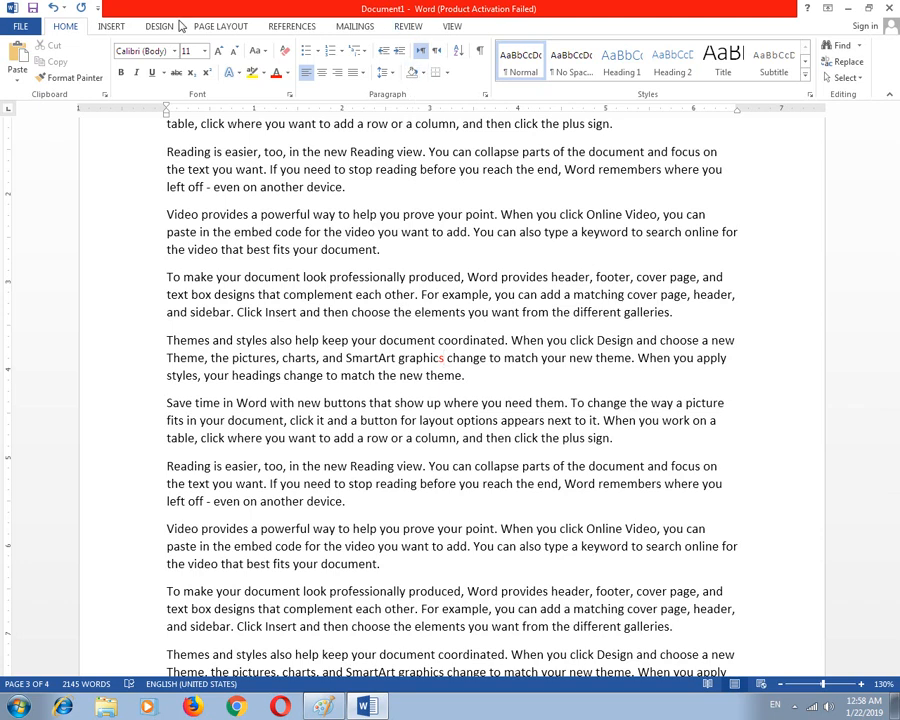
# - Add a bookmark named abc directly after the red "s" of "graphics"
pyautogui.click(102, 26)
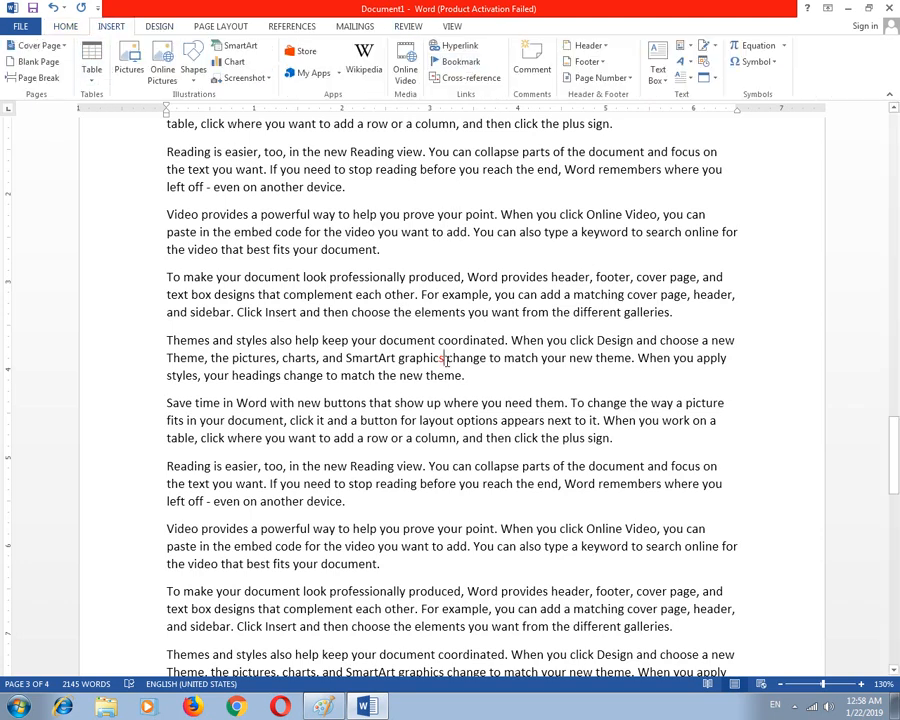
pyautogui.click(462, 61)
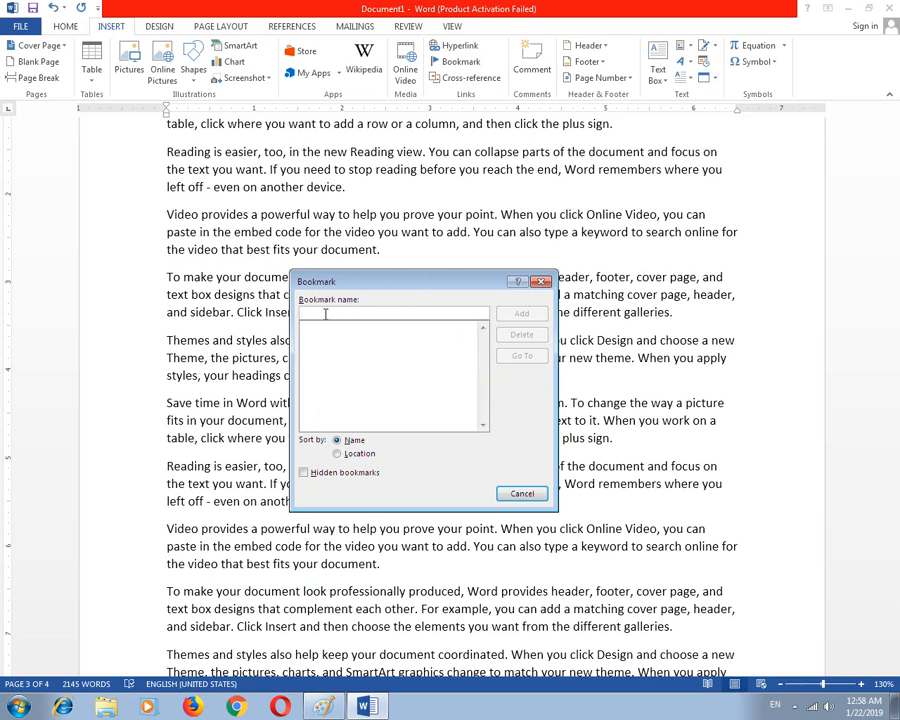
pyautogui.write('abc')
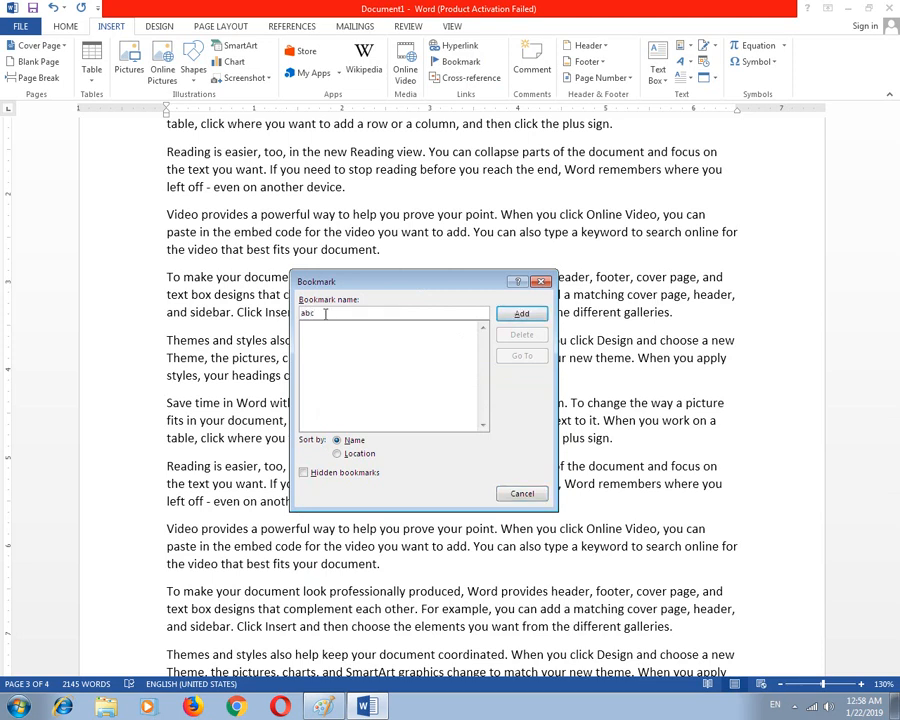
pyautogui.click(524, 313)
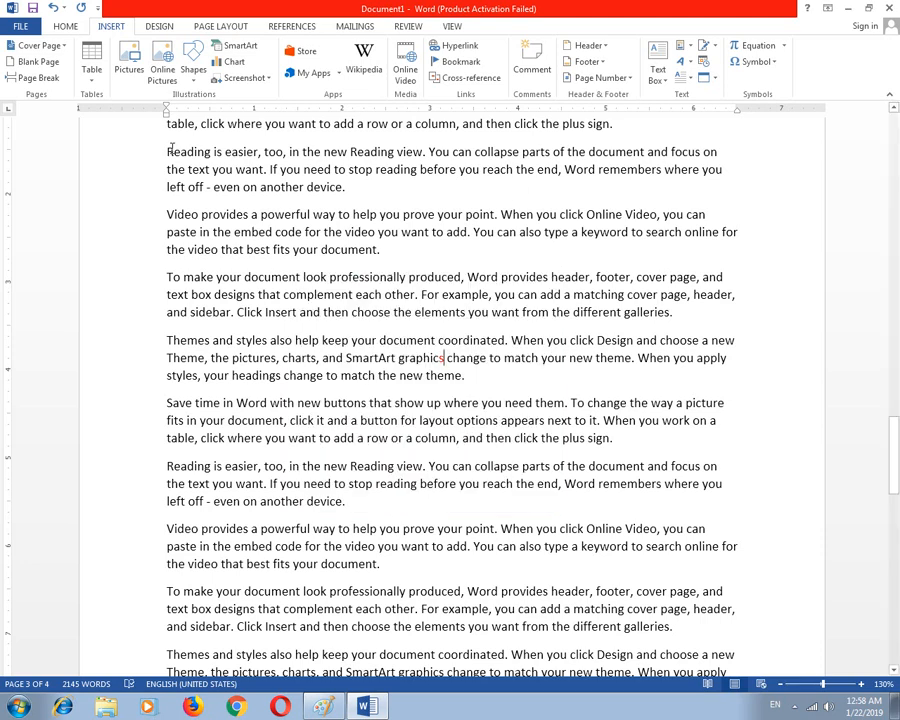
# - Save the document to the Desktop as "Video provides a powerful way to help you prove your point" and close it
pyautogui.click(24, 26)
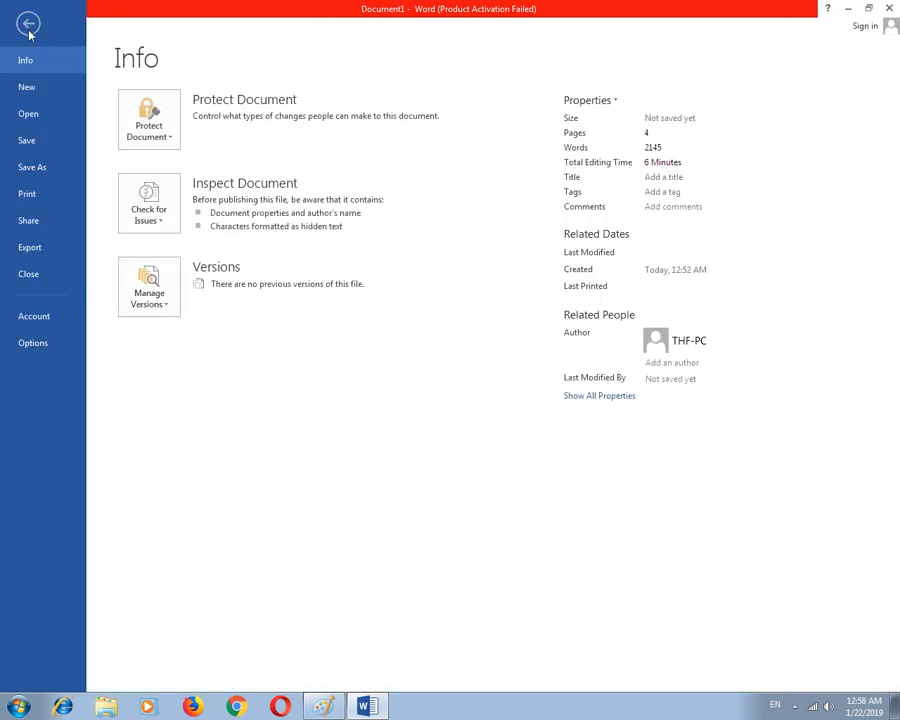
pyautogui.click(33, 148)
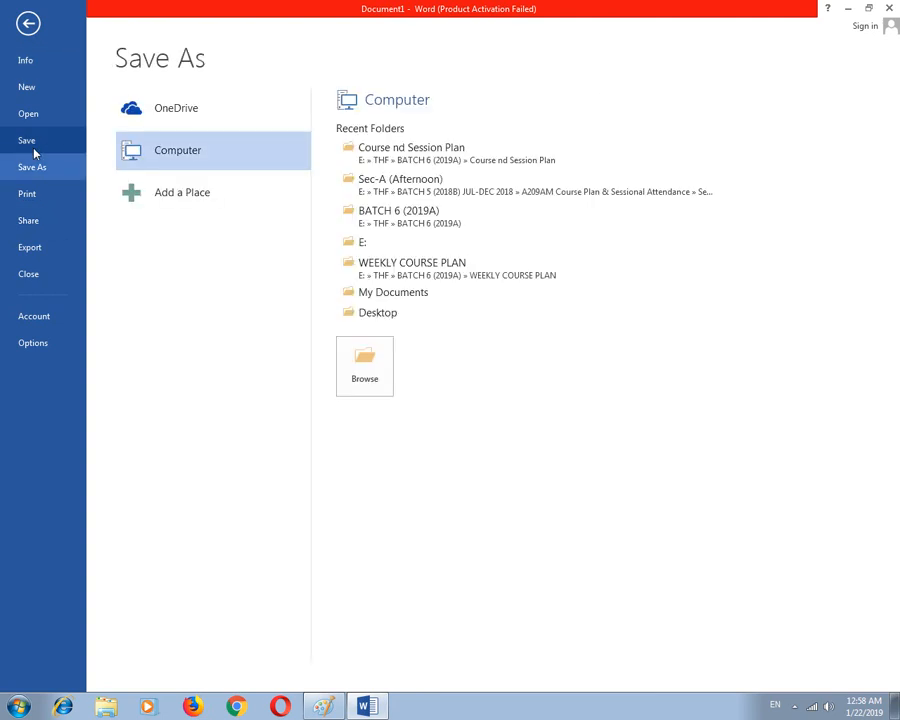
pyautogui.click(368, 358)
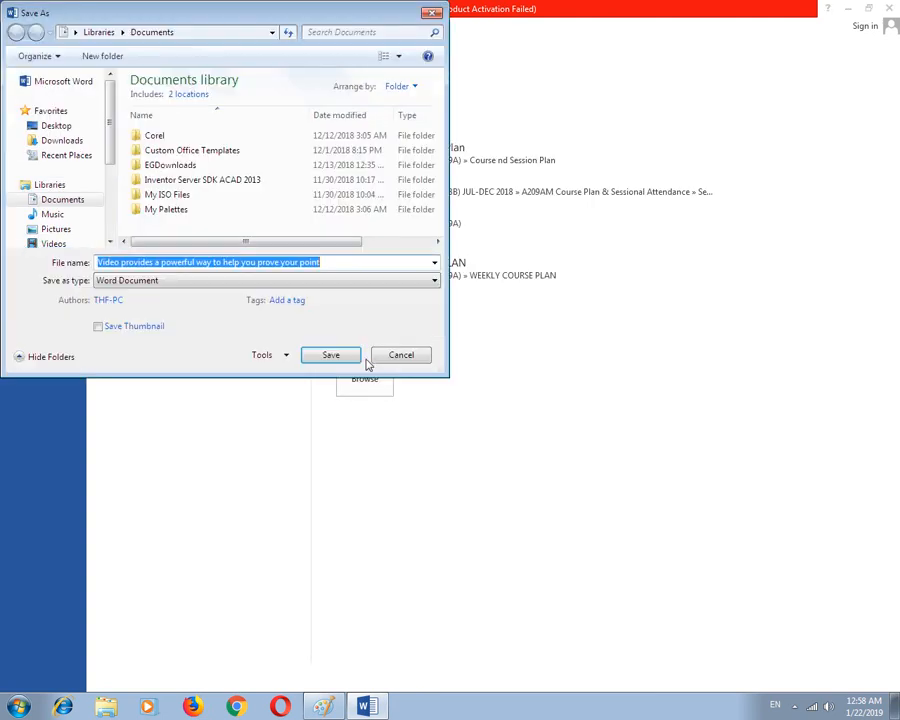
pyautogui.click(58, 127)
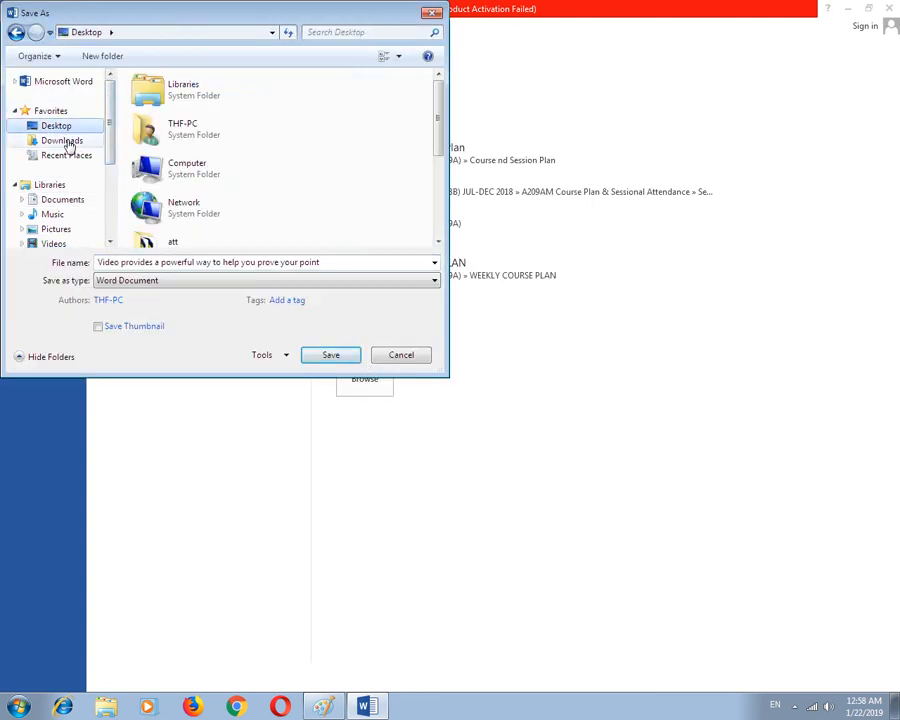
pyautogui.click(340, 357)
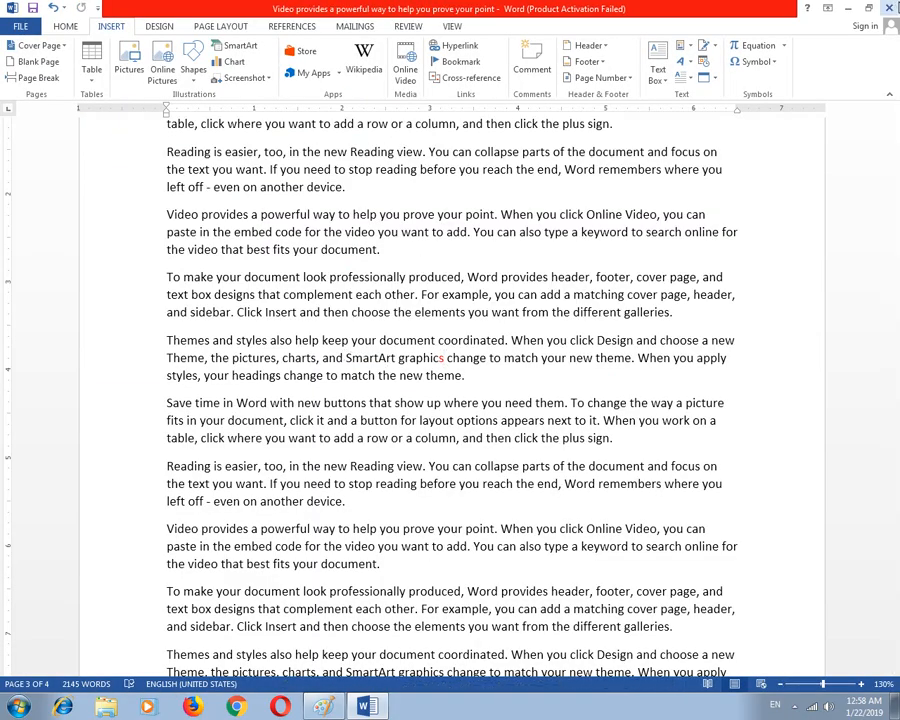
pyautogui.click(897, 7)
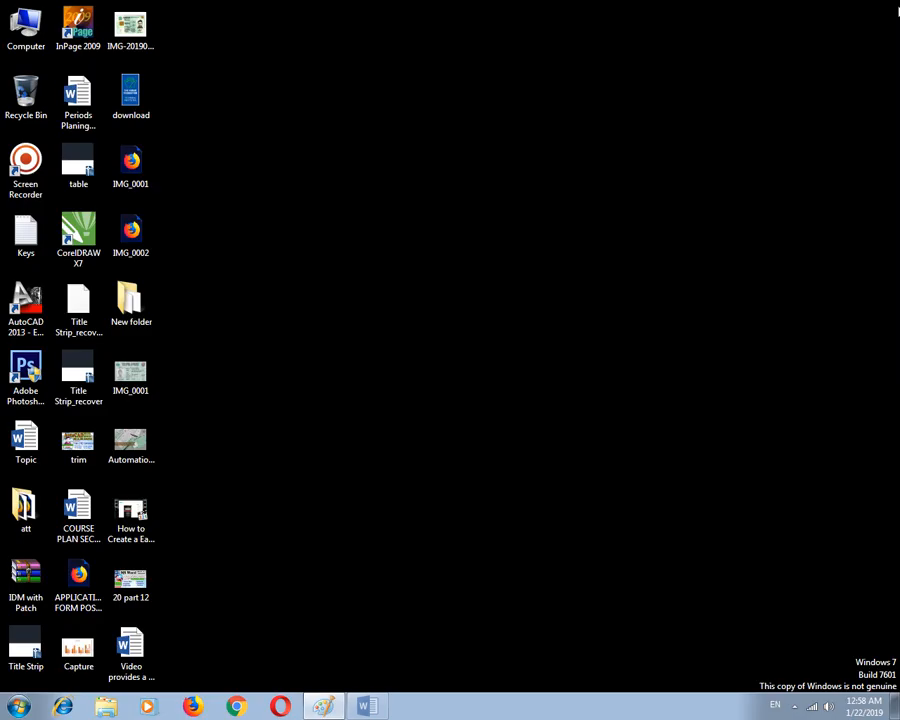
# - Reopen the saved document from the desktop, skim through its text and return to the beginning
pyautogui.doubleClick(137, 671)
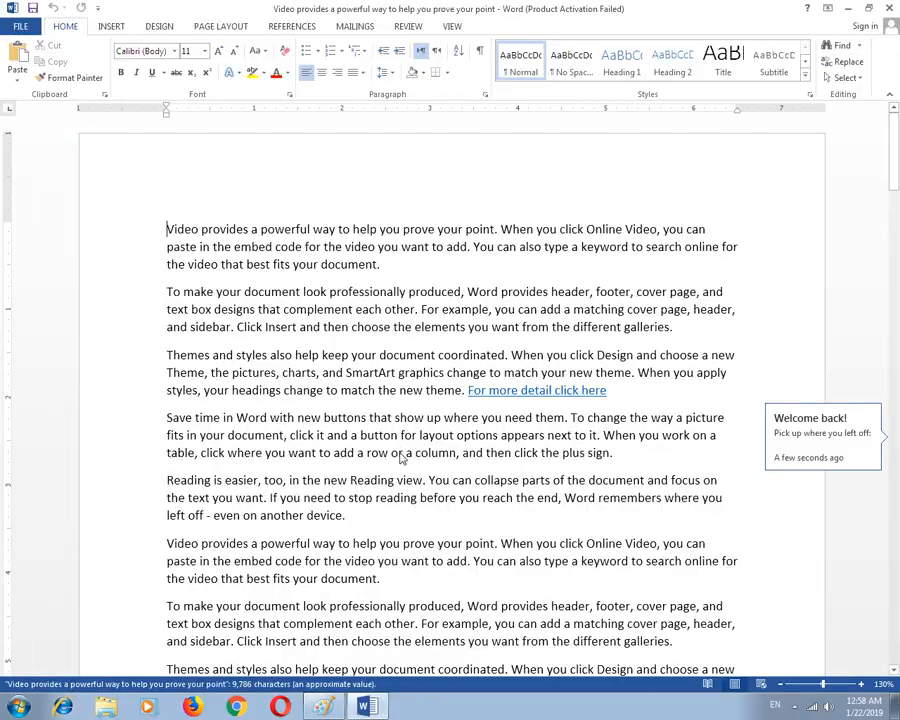
pyautogui.click(589, 489)
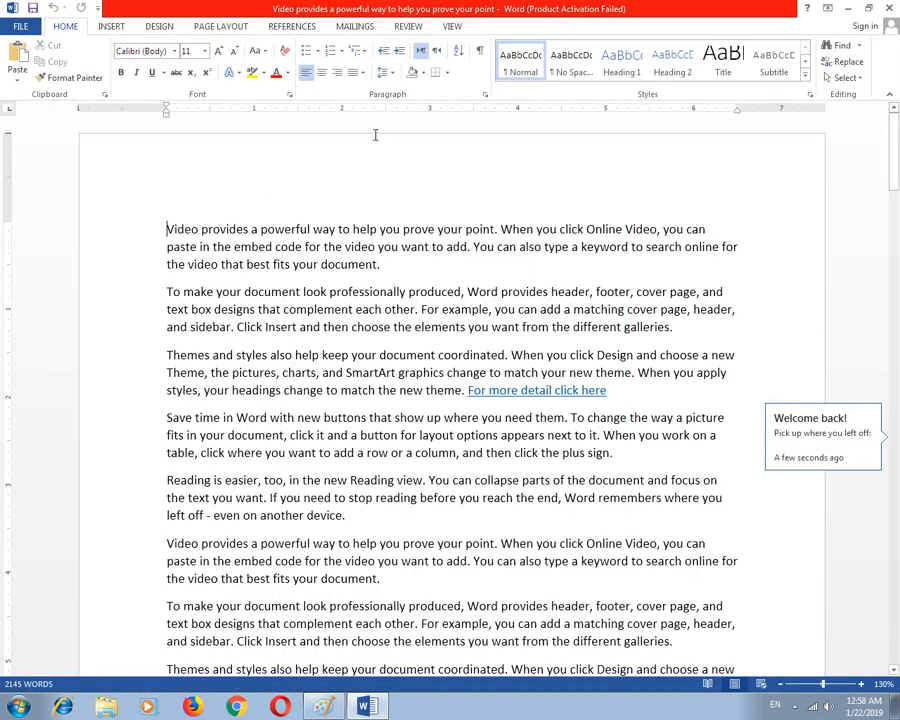
pyautogui.scroll(-8, 366, 321)
pyautogui.scroll(8, 366, 328)
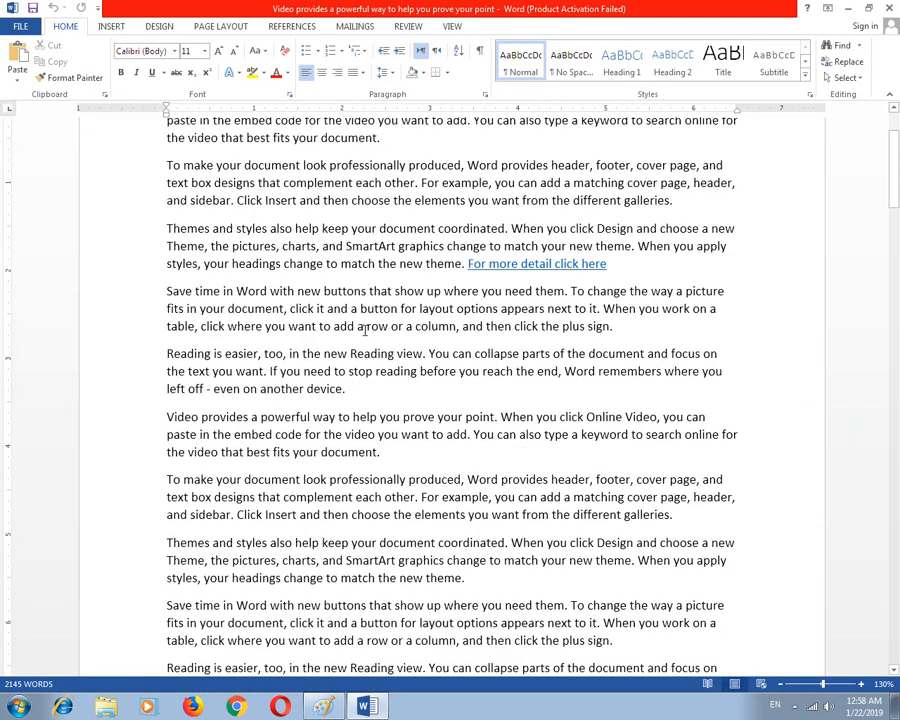
pyautogui.scroll(-19, 363, 328)
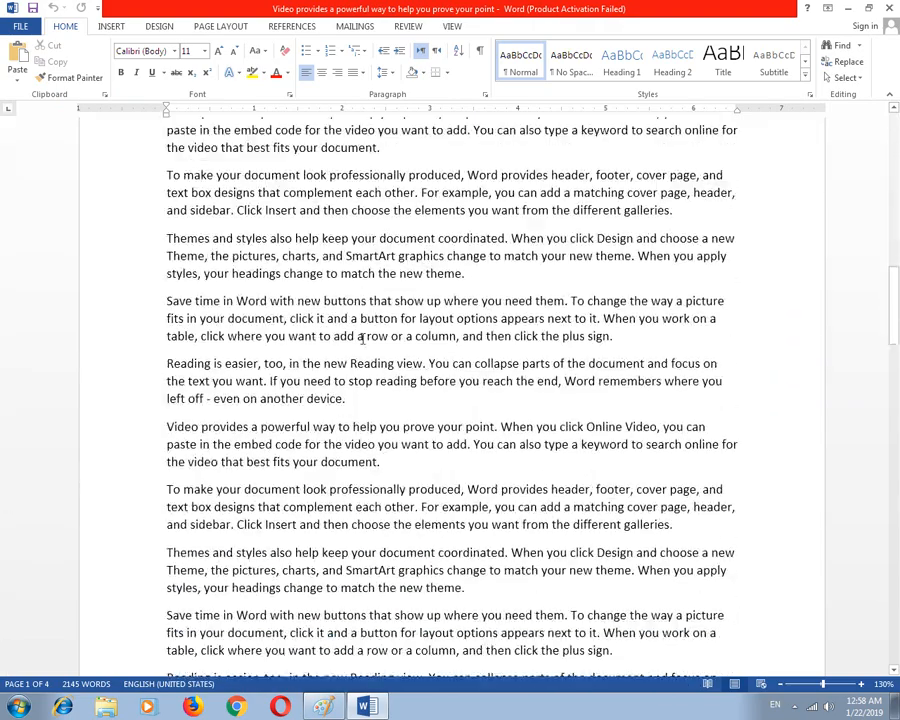
pyautogui.scroll(5, 363, 338)
pyautogui.scroll(13, 363, 339)
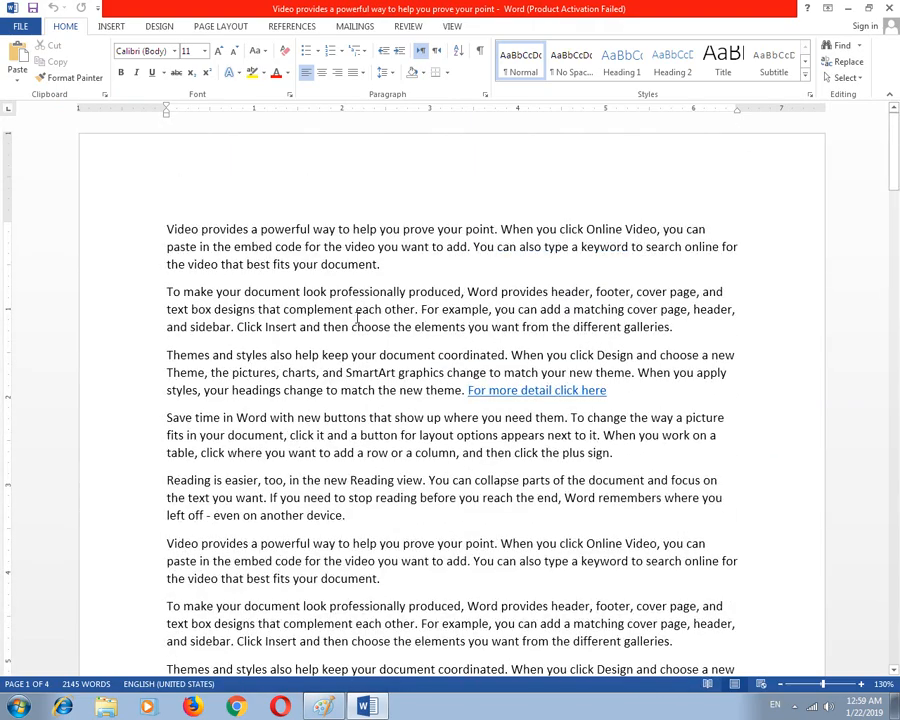
# - Go to the bookmark abc from the first page and inspect the red letter at the bookmarked place
pyautogui.click(294, 212)
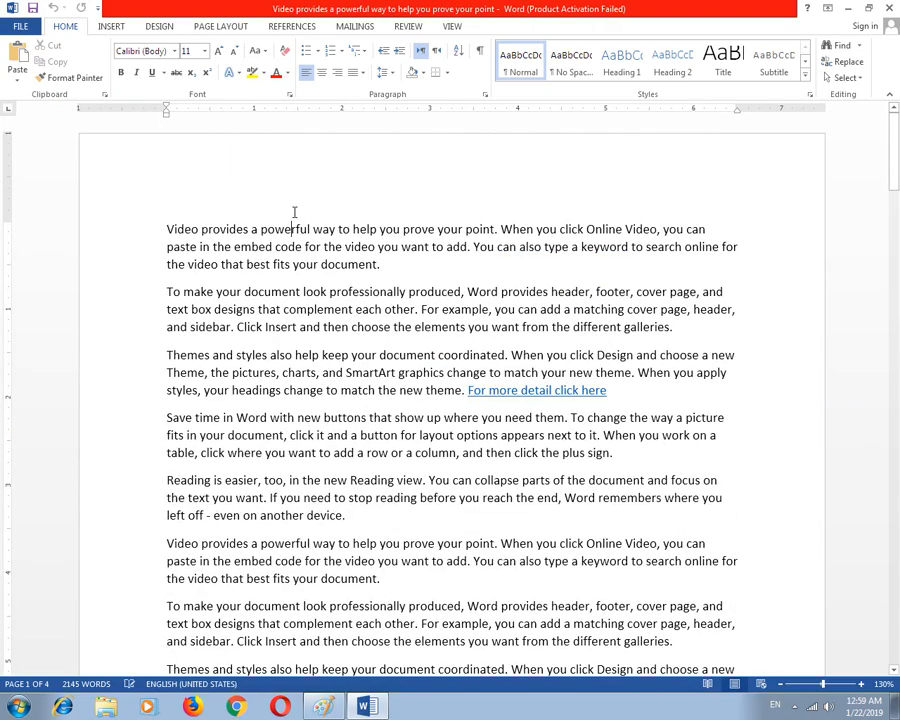
pyautogui.click(106, 26)
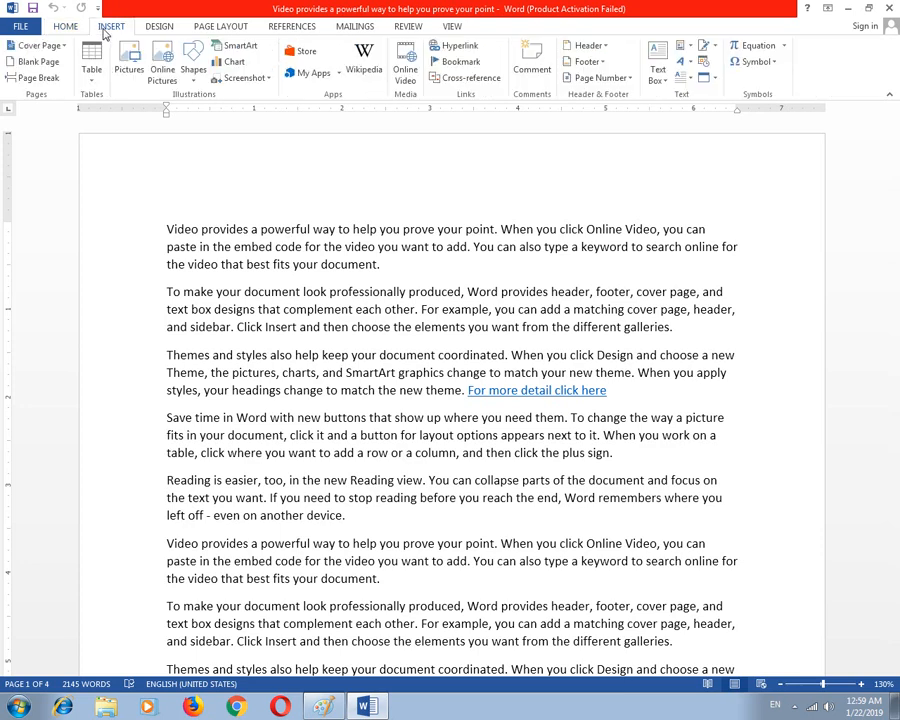
pyautogui.click(456, 61)
pyautogui.moveTo(445, 206); pyautogui.dragTo(390, 230)
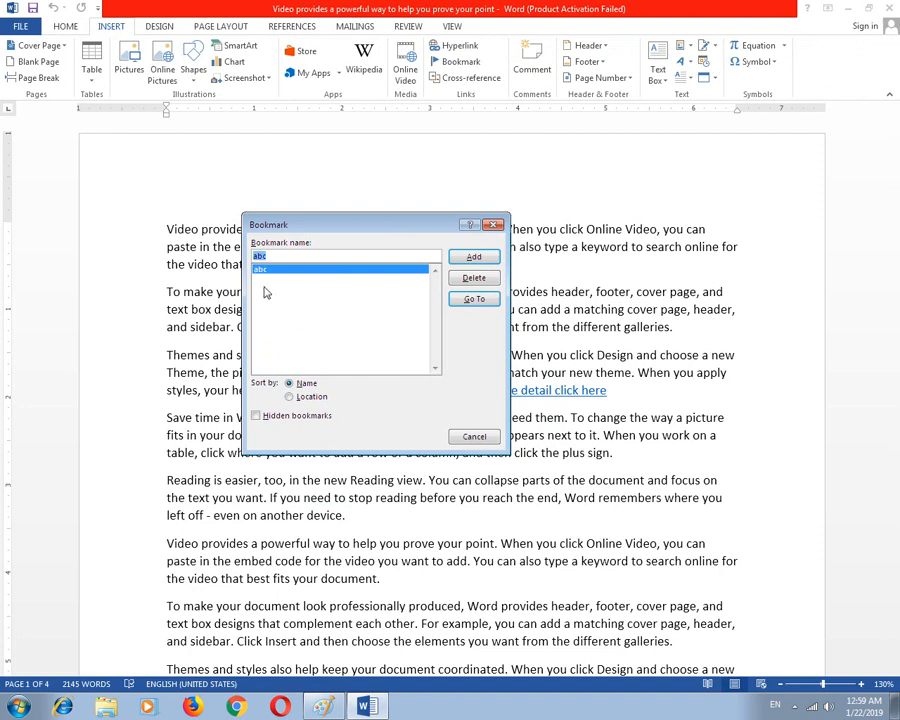
pyautogui.click(311, 398)
pyautogui.click(300, 383)
pyautogui.click(270, 256)
pyautogui.click(474, 301)
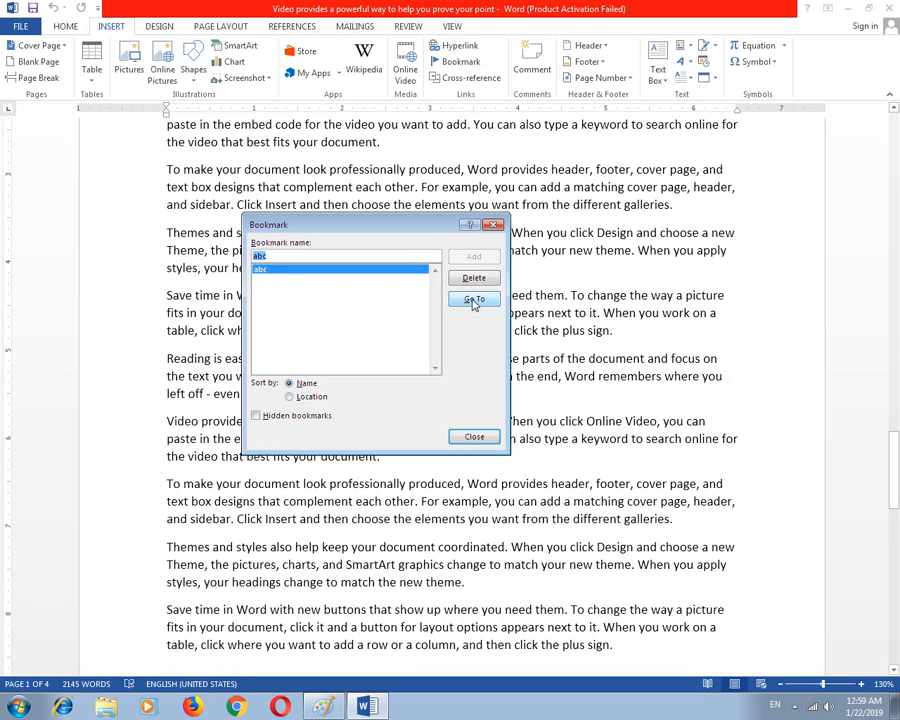
pyautogui.click(495, 226)
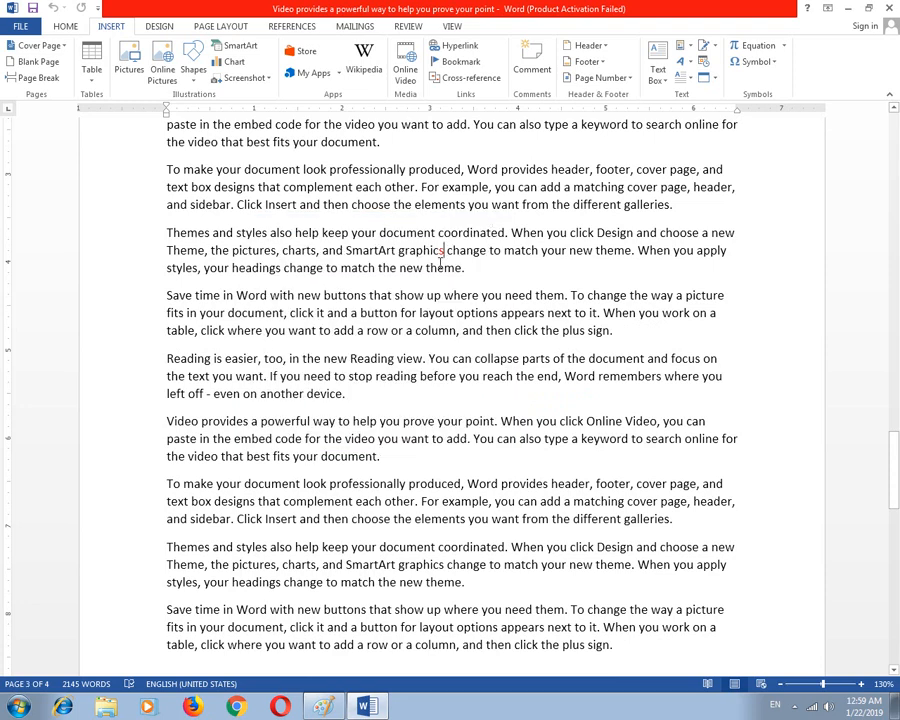
pyautogui.moveTo(444, 250); pyautogui.dragTo(430, 252)
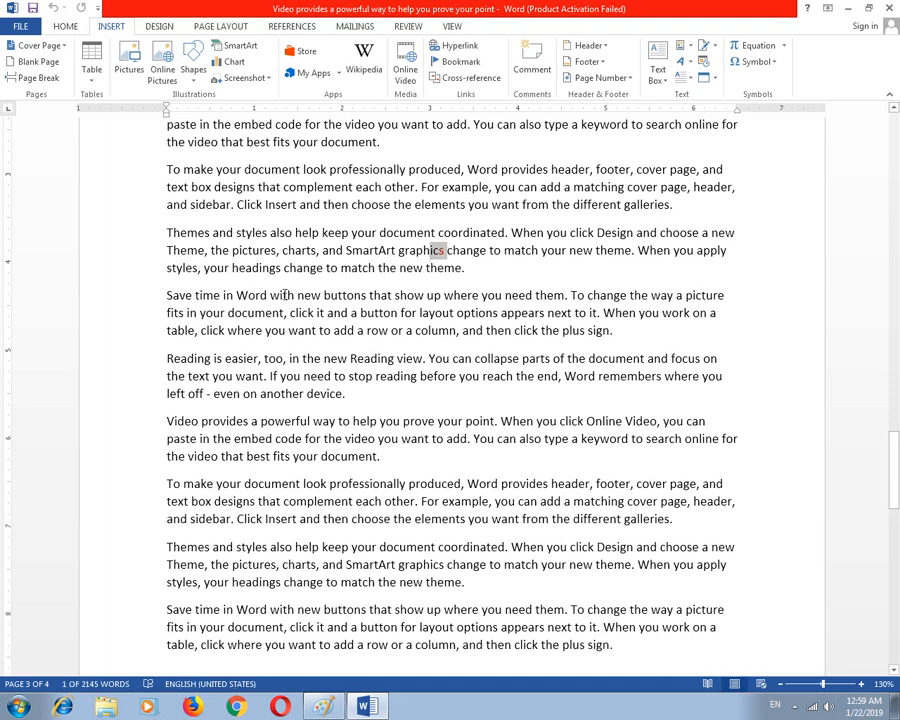
pyautogui.click(443, 255)
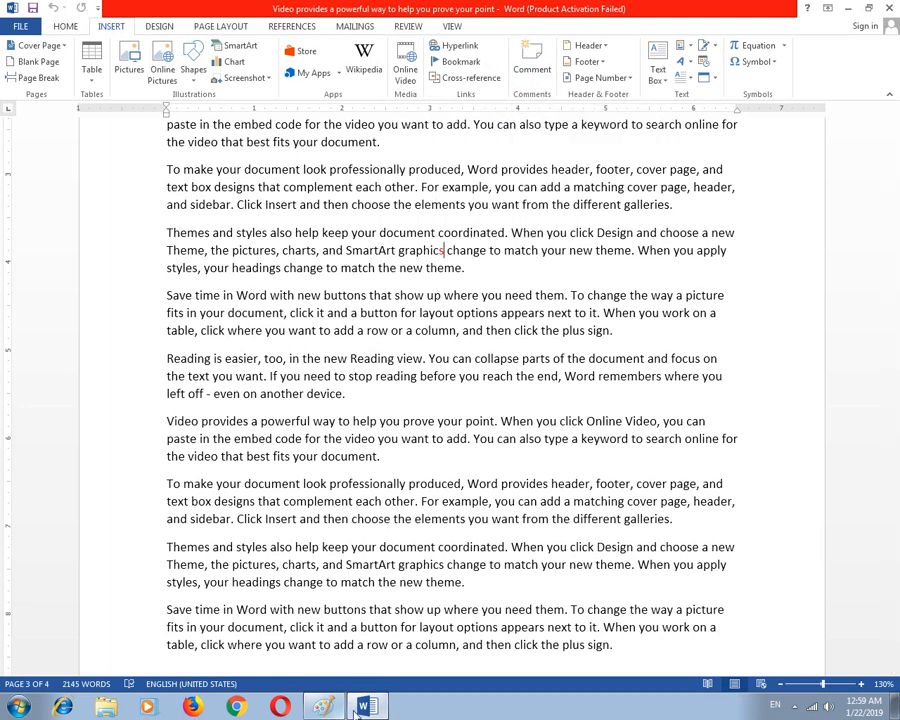
# - Switch to Paint to check the lecture topics in the image 20 part 12, and return to Word
pyautogui.click(322, 707)
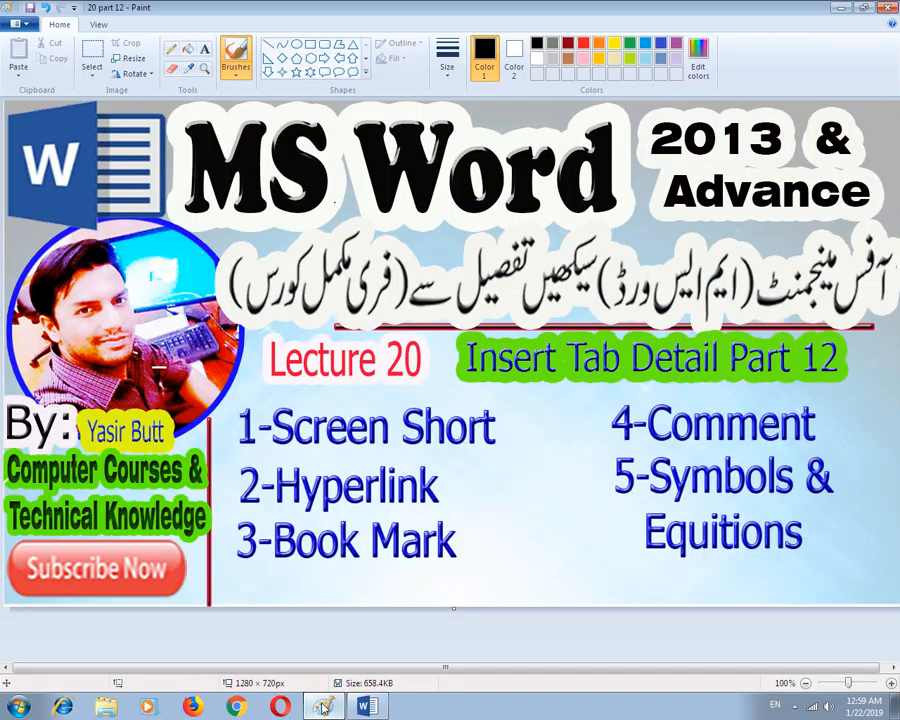
pyautogui.click(322, 707)
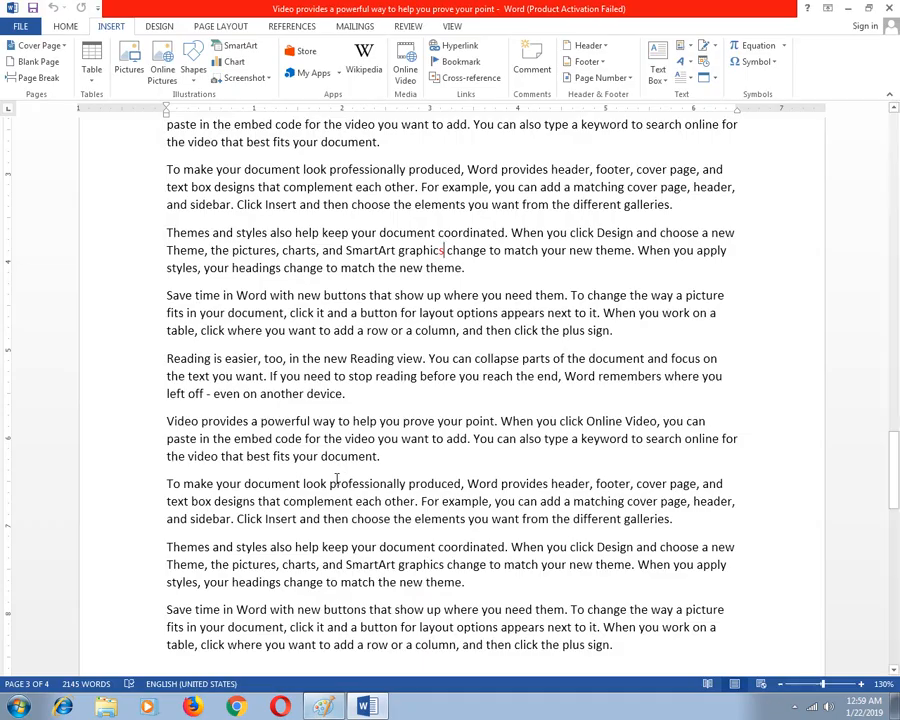
# - Insert the word "dog" between "Online" and "Video" in the "Video provides" paragraph above the red letter
pyautogui.scroll(3, 538, 276)
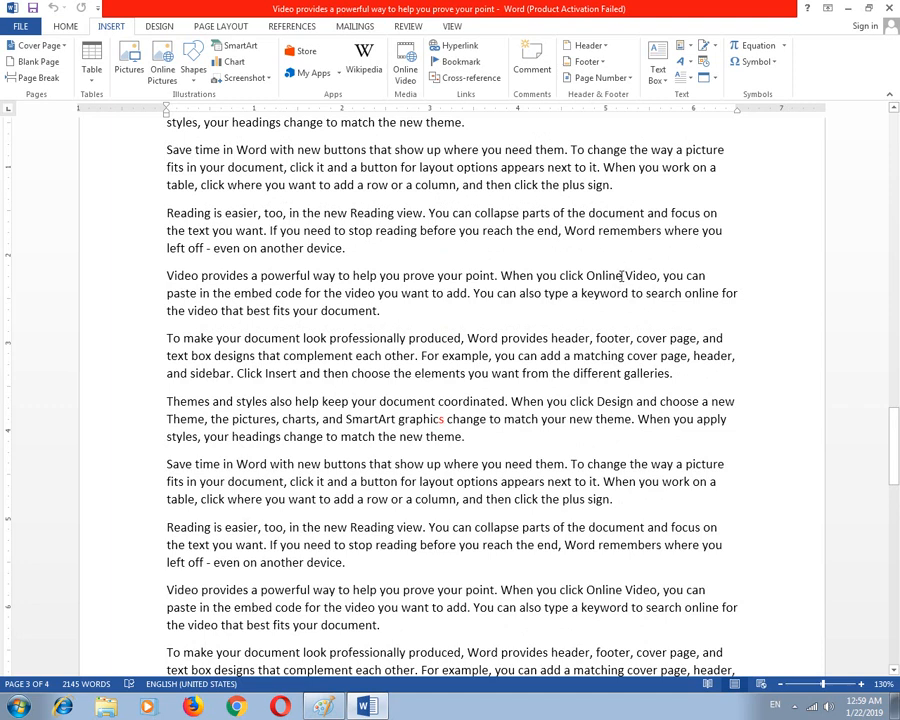
pyautogui.write('dogf')
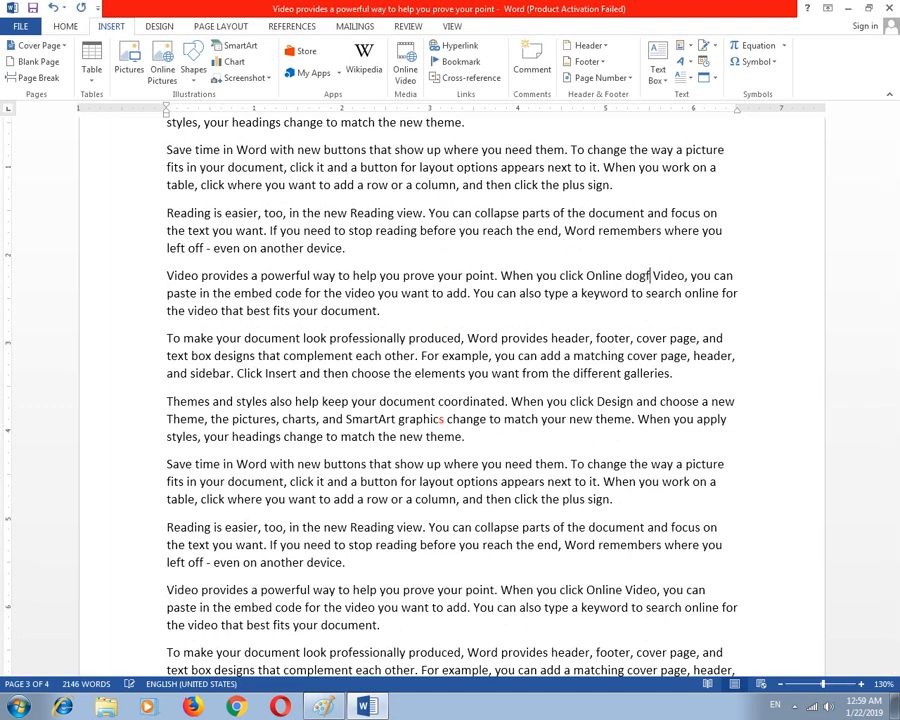
pyautogui.press('BackSpace')
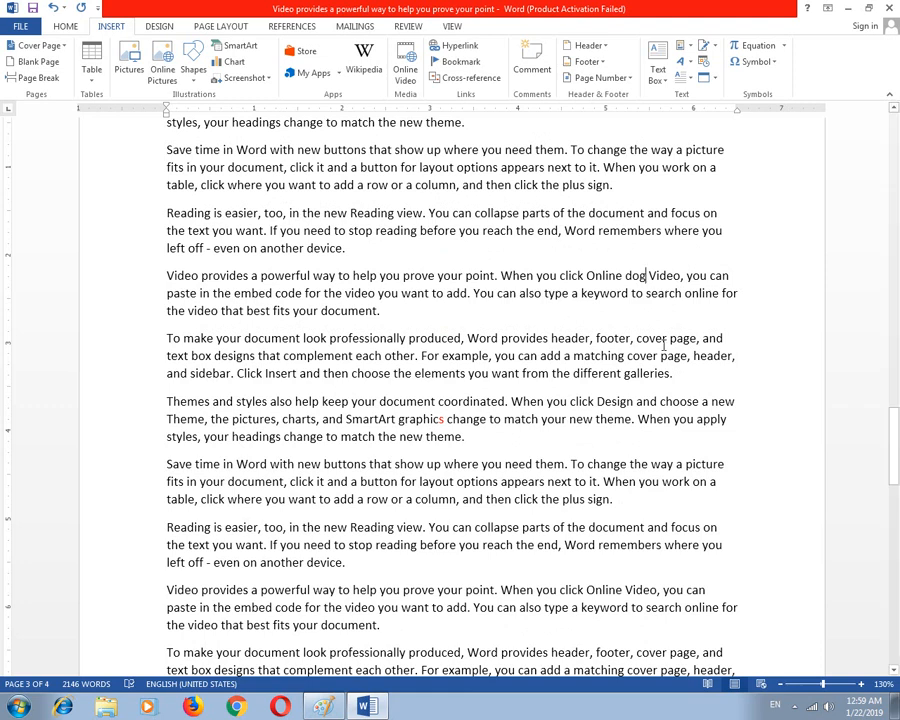
# - Add the comment "Very dangerous animle" to the word "dog" in the "Video provides" paragraph
pyautogui.moveTo(646, 277); pyautogui.dragTo(626, 277)
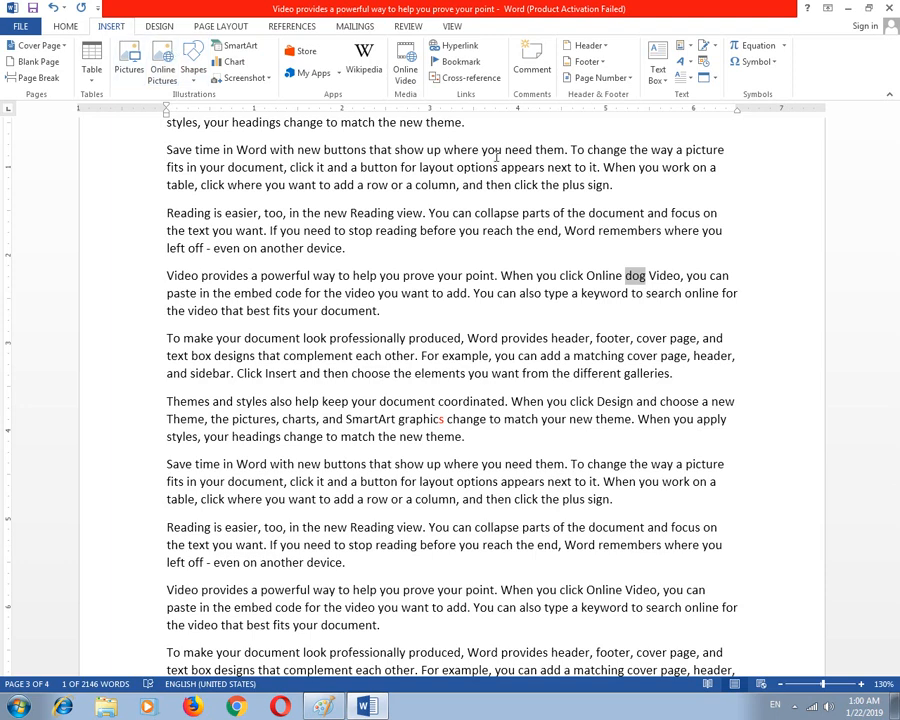
pyautogui.click(532, 72)
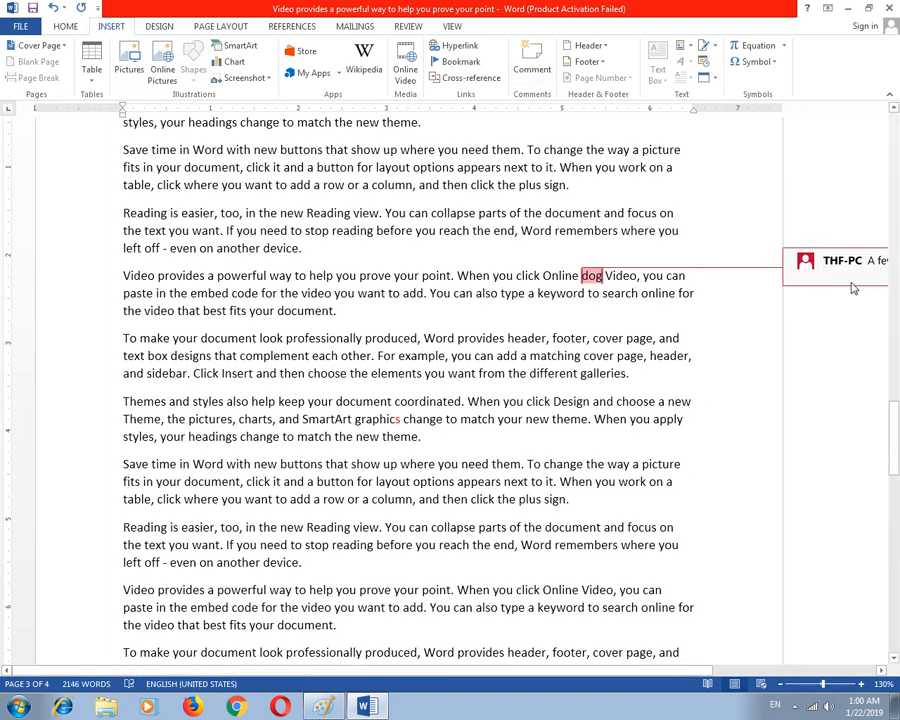
pyautogui.write('very d')
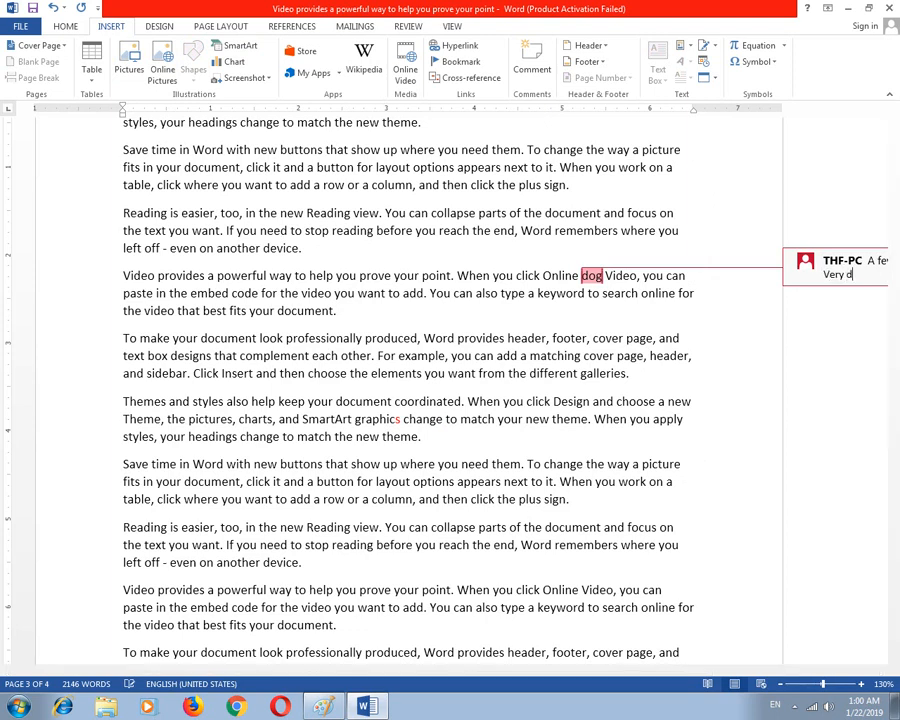
pyautogui.write('angerous animle')
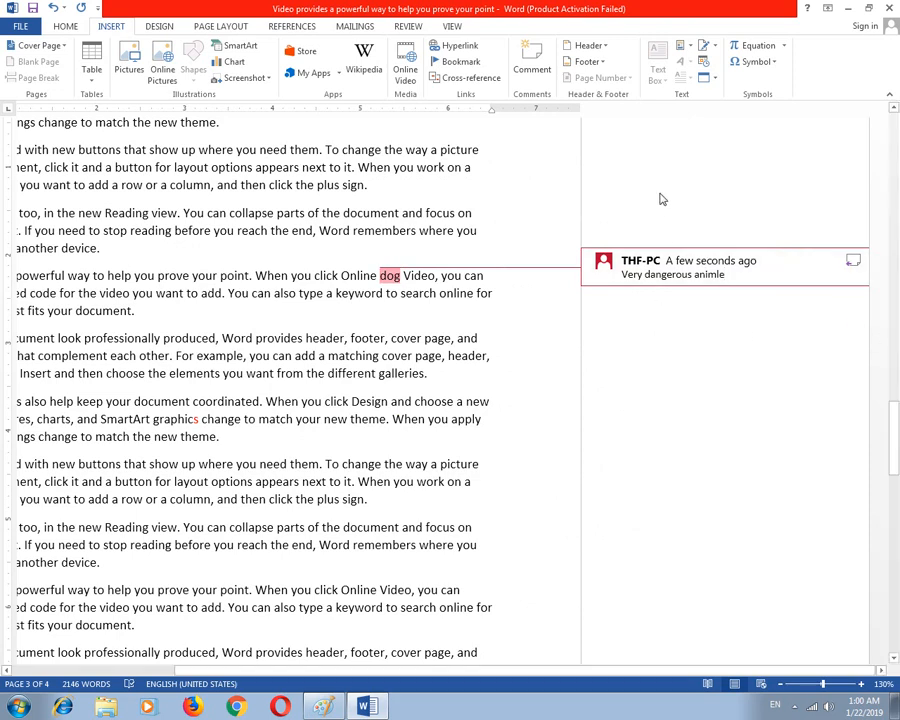
pyautogui.press('Escape')
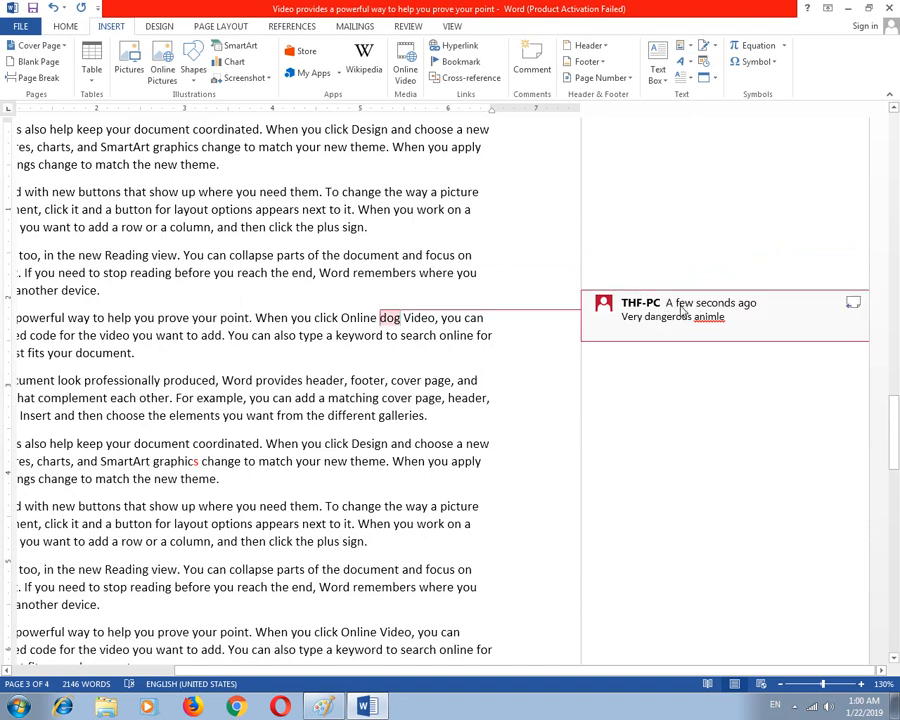
pyautogui.doubleClick(392, 317)
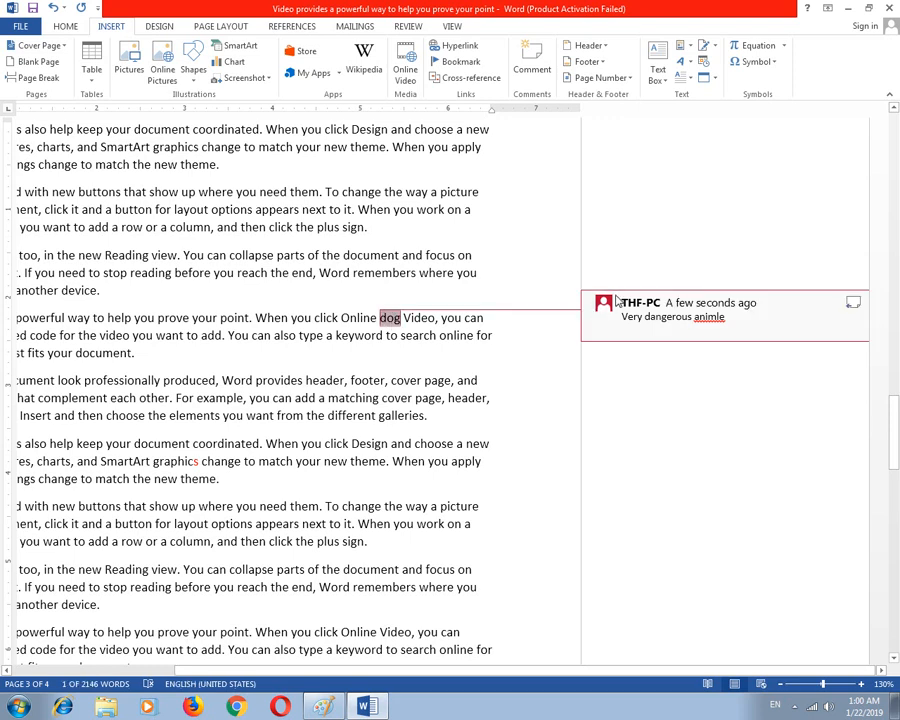
# - Add the comment "dsfasdfasfsdfs" to the passage from "professionally produced" to "galleries" in the paragraph below the "dog" comment
pyautogui.scroll(-3, 604, 408)
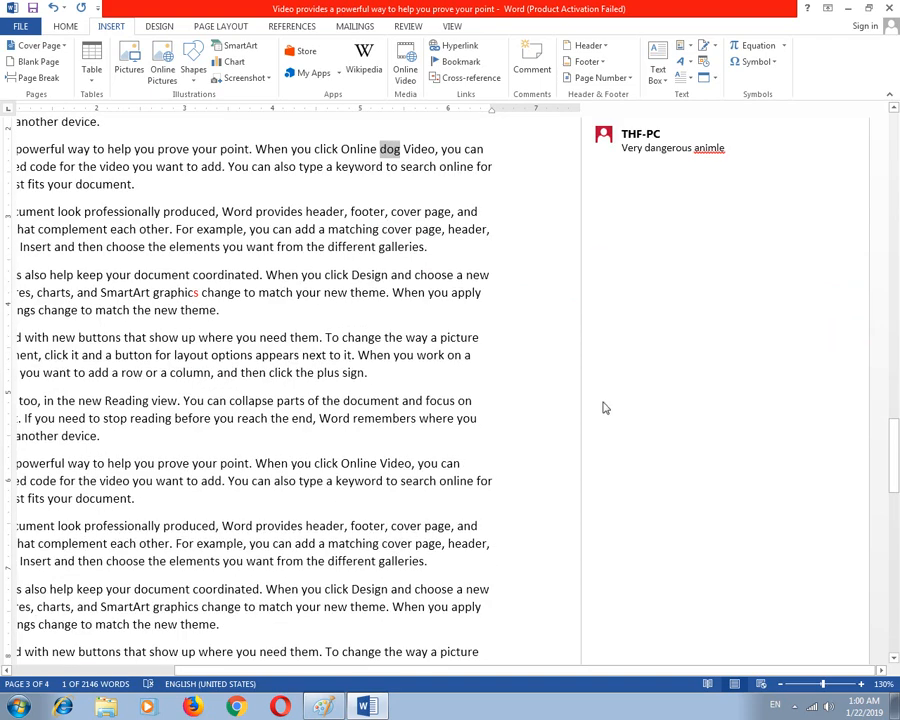
pyautogui.scroll(2, 395, 300)
pyautogui.moveTo(387, 296); pyautogui.dragTo(350, 296)
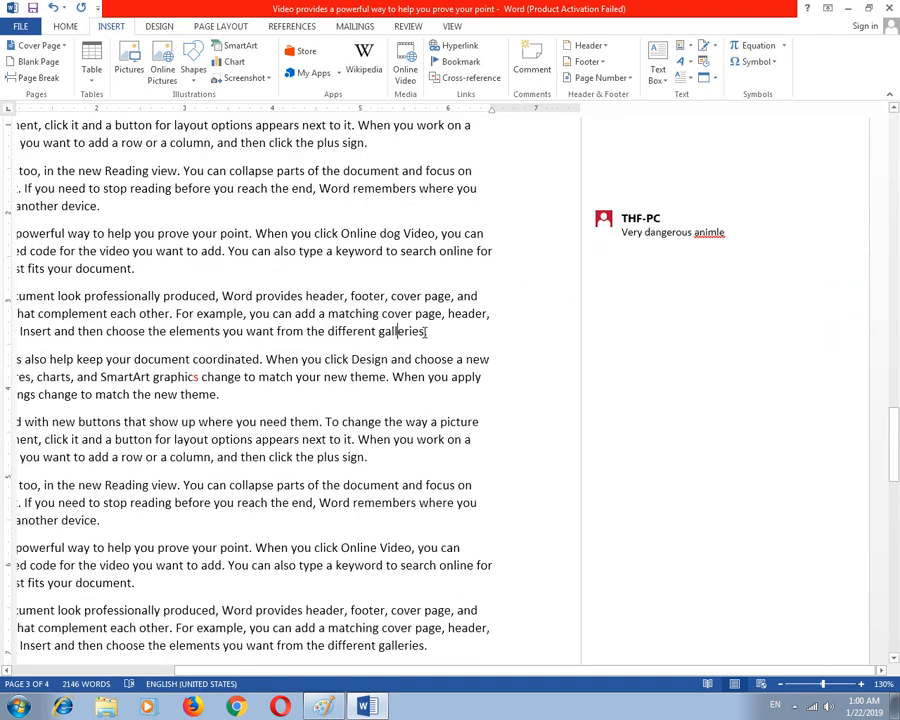
pyautogui.moveTo(402, 333); pyautogui.dragTo(107, 296)
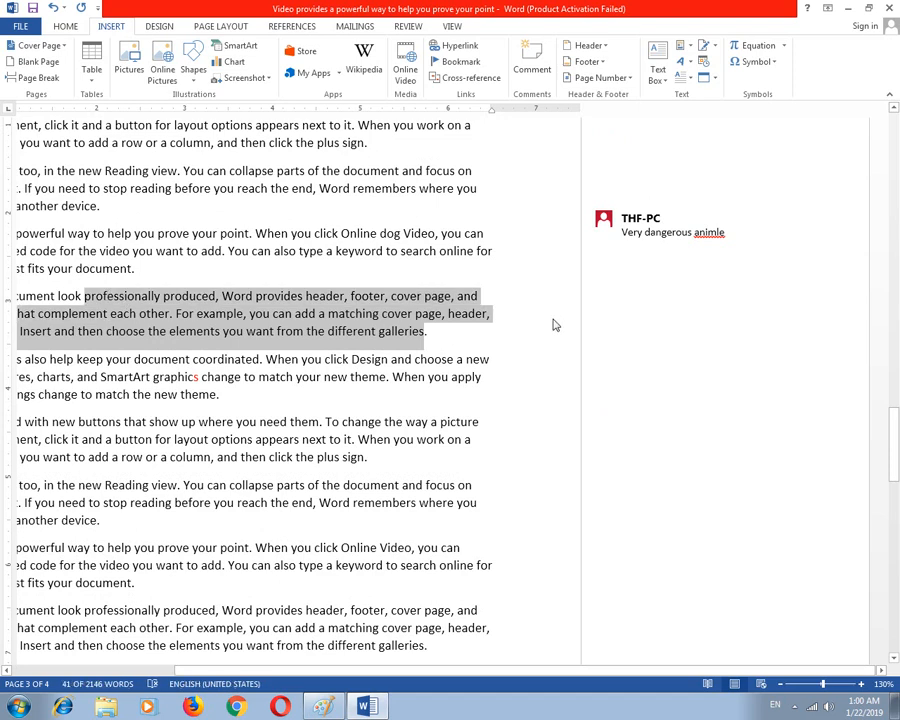
pyautogui.click(532, 58)
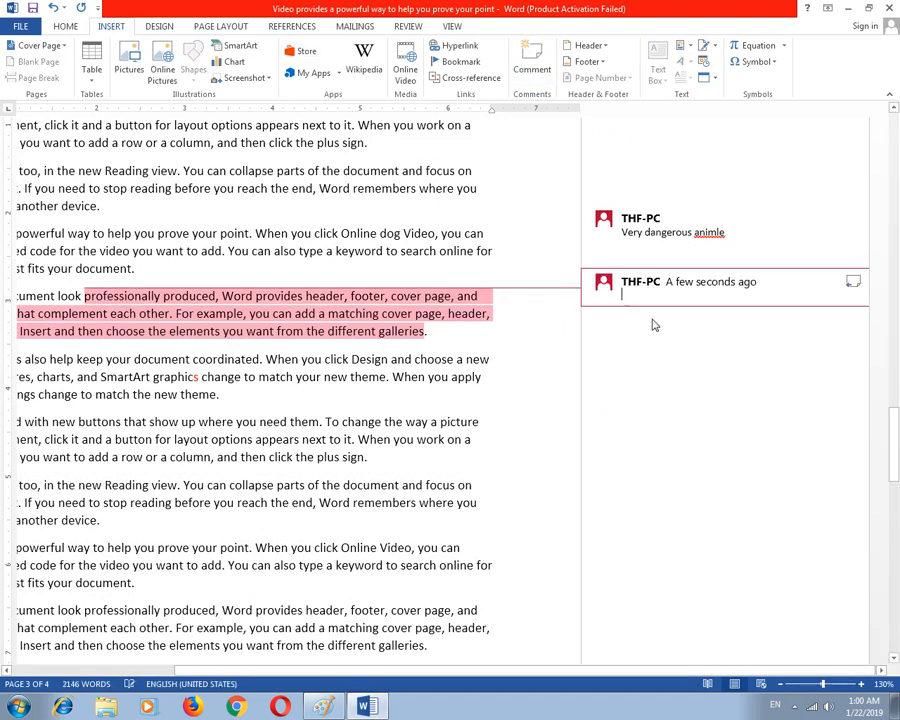
pyautogui.write('dsfasdfasfsdfs')
pyautogui.click(530, 176)
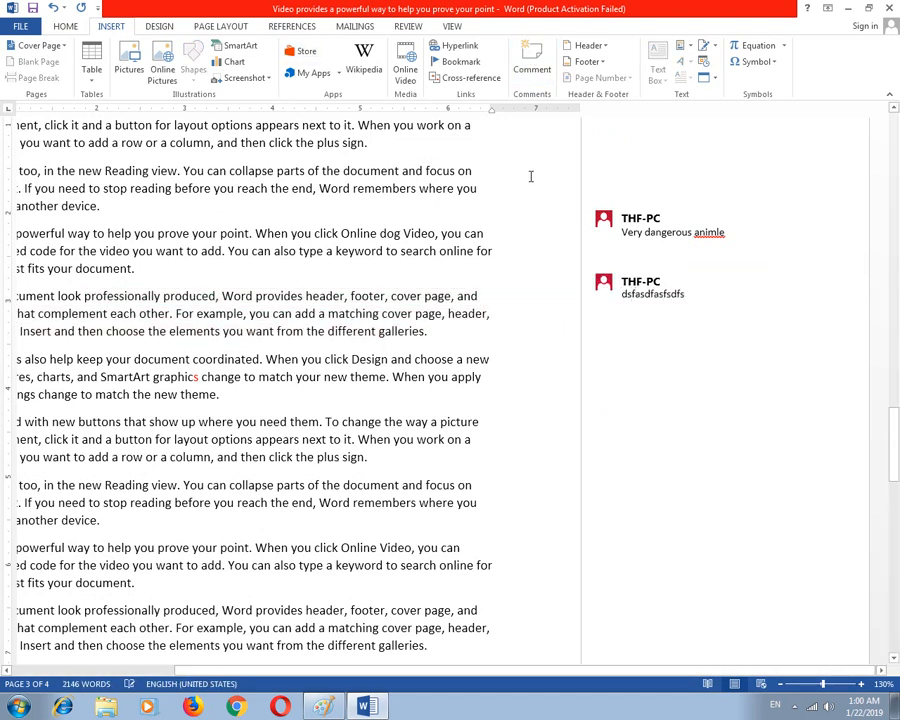
# - Replace the text of the comment on "dog" with "dfsdafasdf"
pyautogui.click(649, 233)
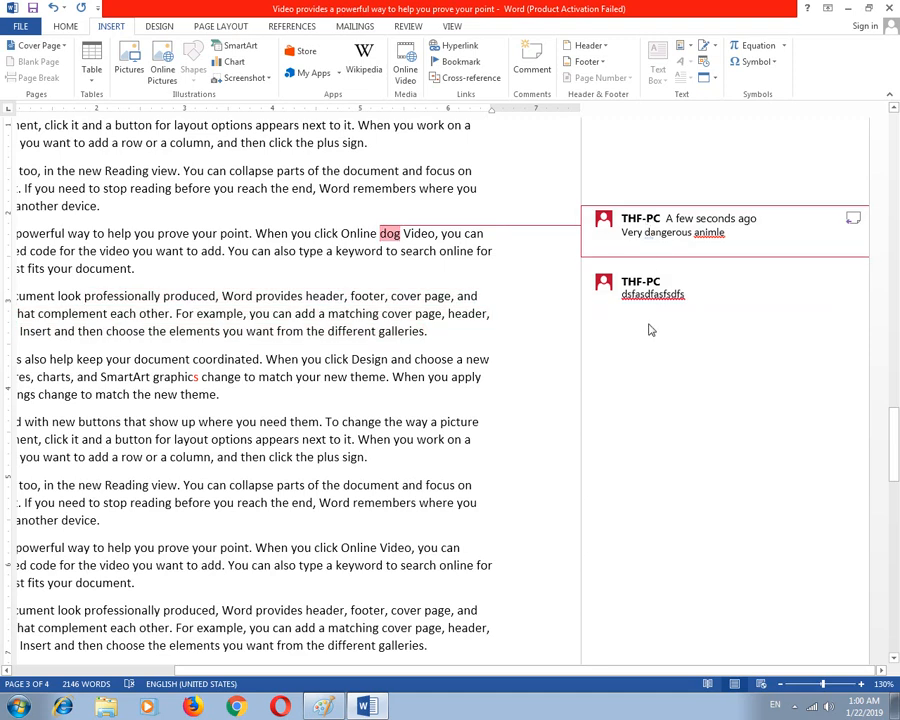
pyautogui.click(652, 242)
pyautogui.click(609, 239)
pyautogui.click(609, 239)
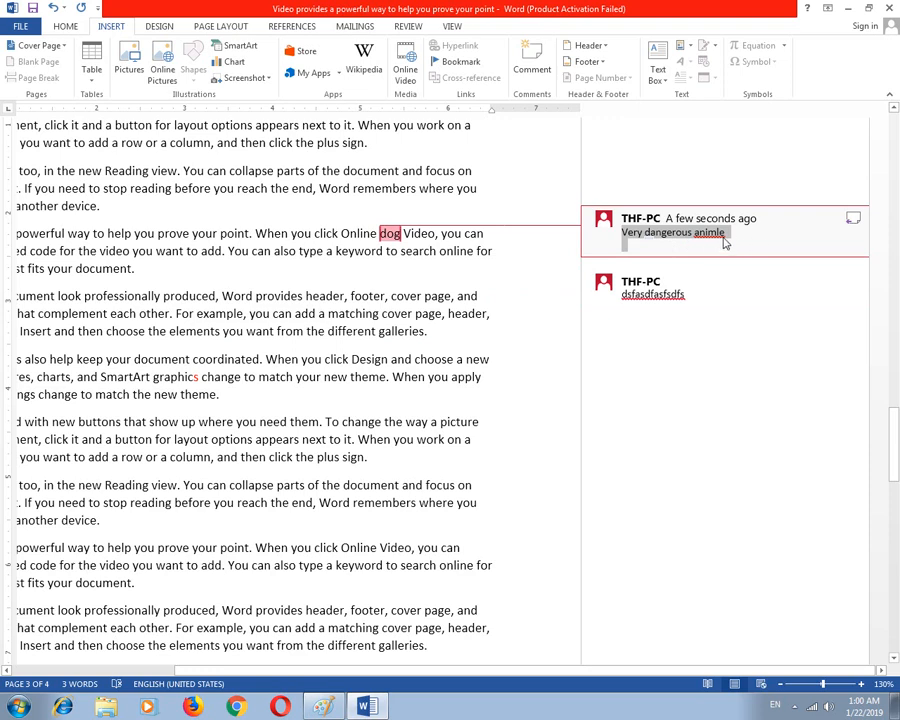
pyautogui.write('dfsdafasdf')
# - Extend the second comment's text to "dsfasdfasfsdsfasdfasdsfddfs" and add the reply "dfasd" to it
pyautogui.click(690, 293)
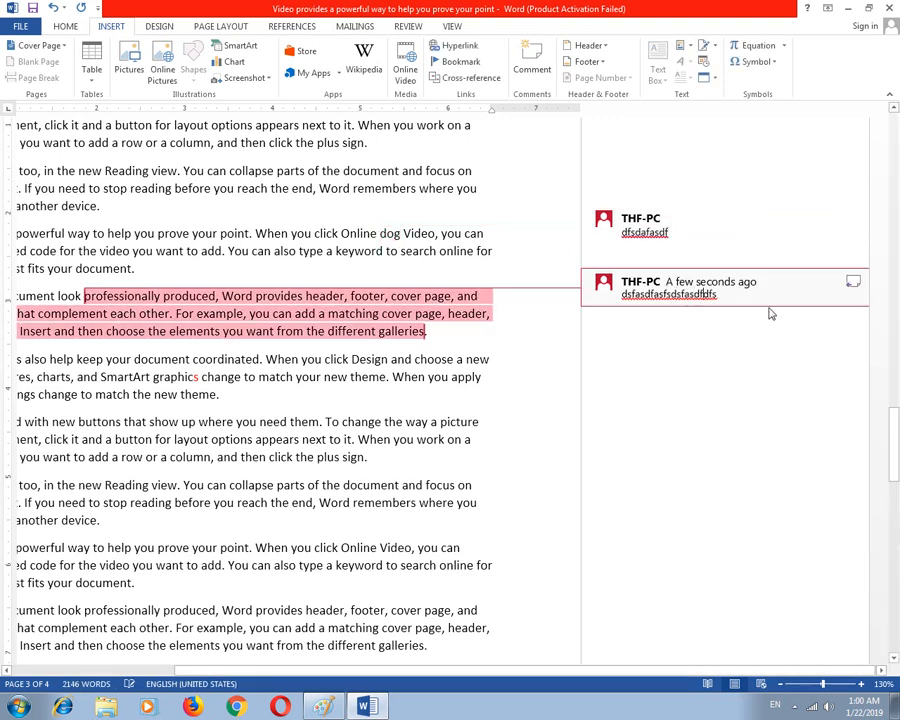
pyautogui.click(853, 282)
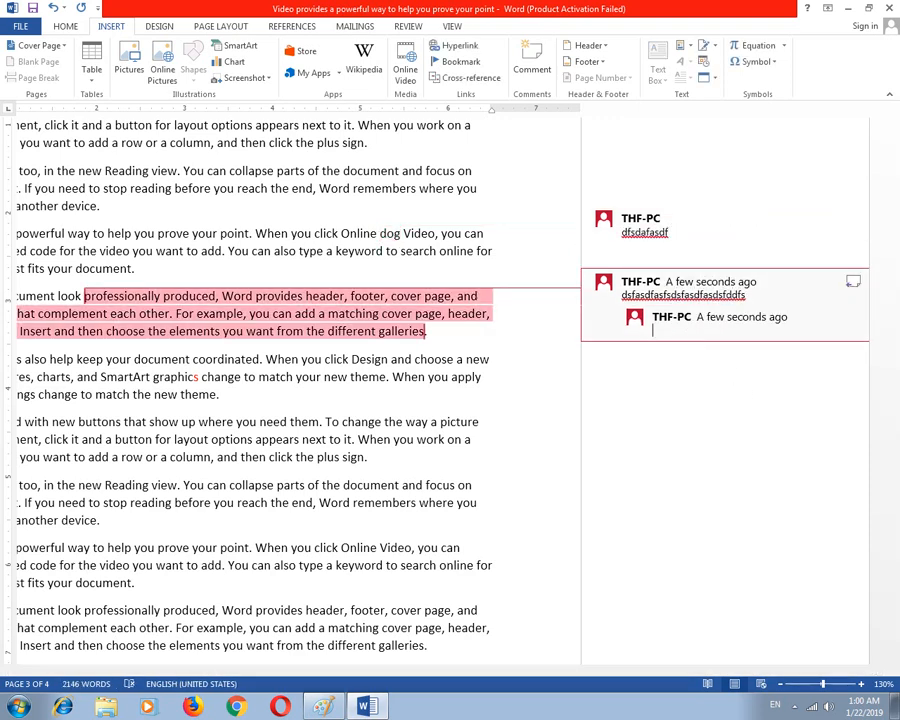
pyautogui.write('dfasd')
# - Look over the comment commands for review and insertion, and check the lecture topics in Paint before returning to Word
pyautogui.click(700, 222)
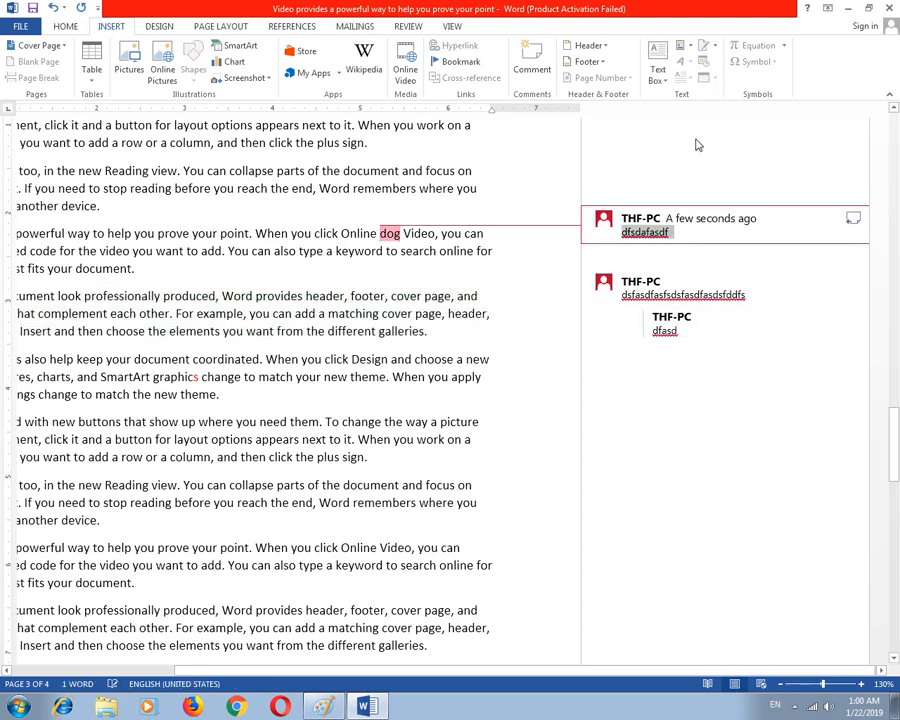
pyautogui.click(451, 27)
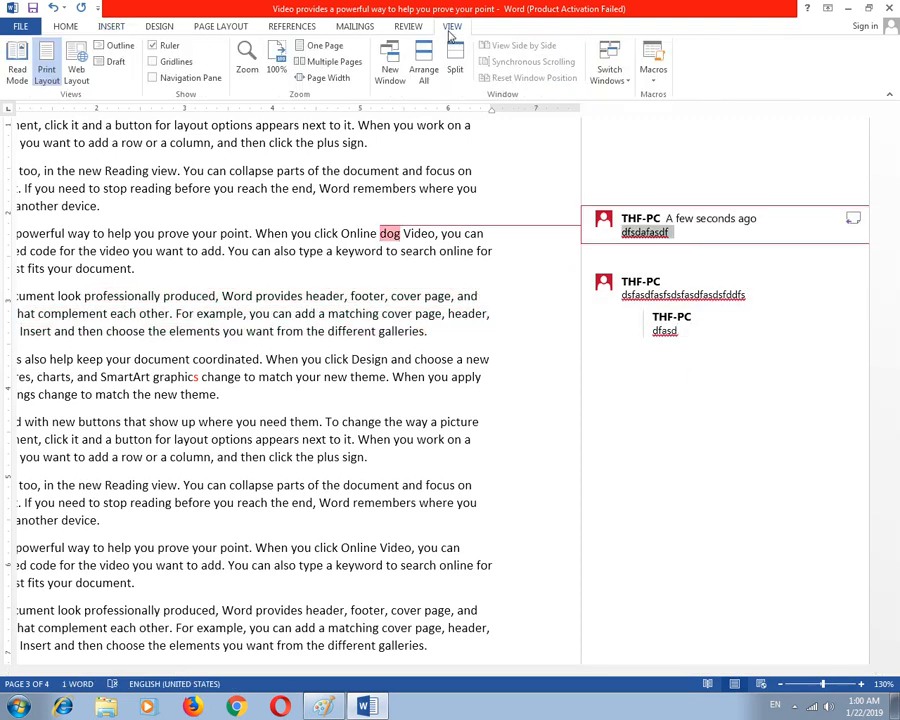
pyautogui.click(408, 27)
pyautogui.click(342, 233)
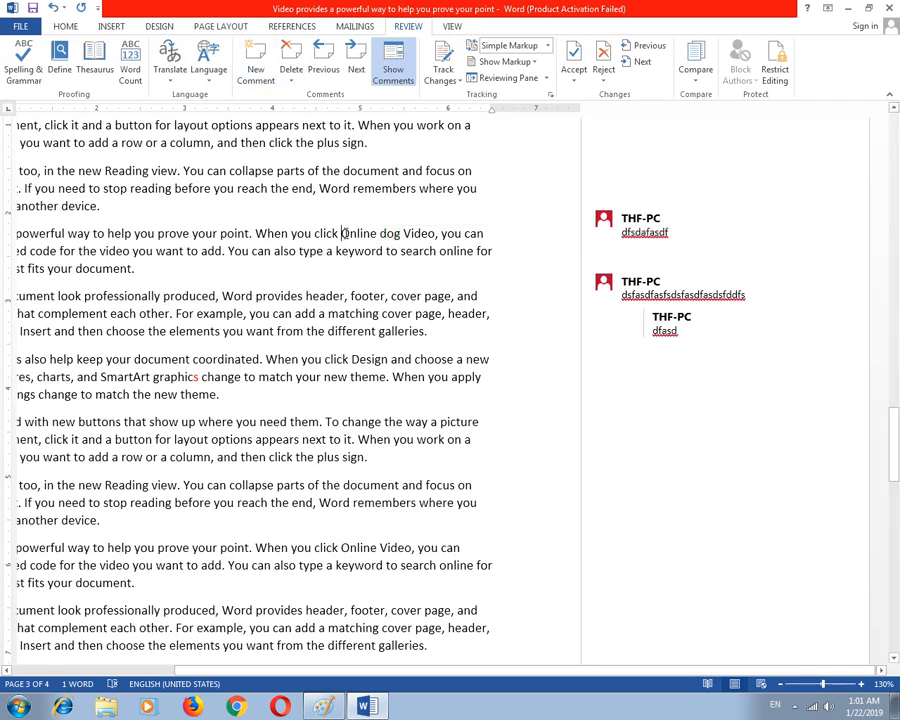
pyautogui.click(111, 26)
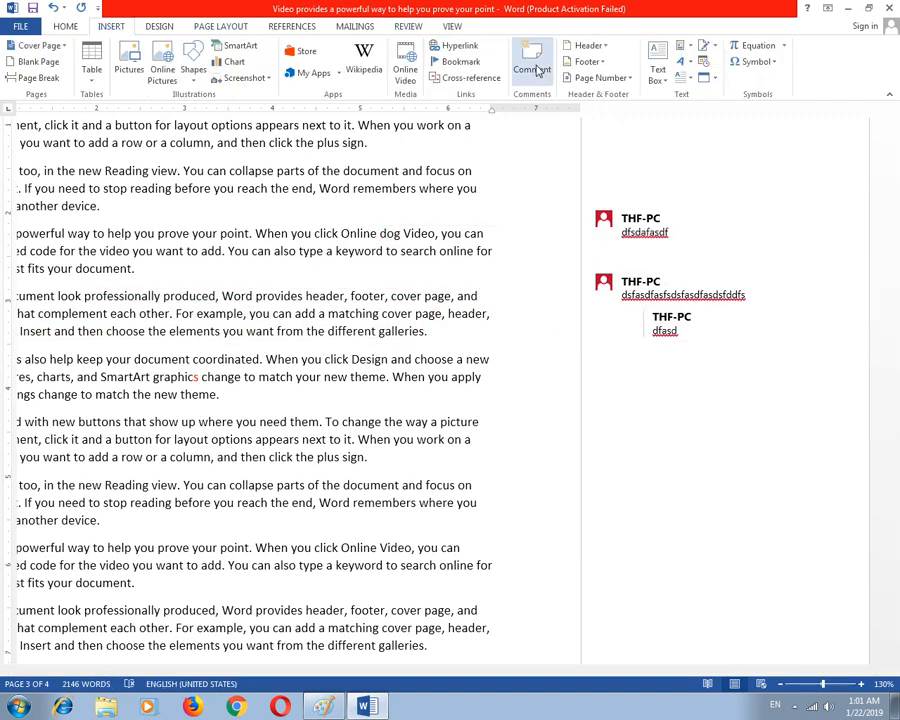
pyautogui.hotkey('alt', 'Tab')
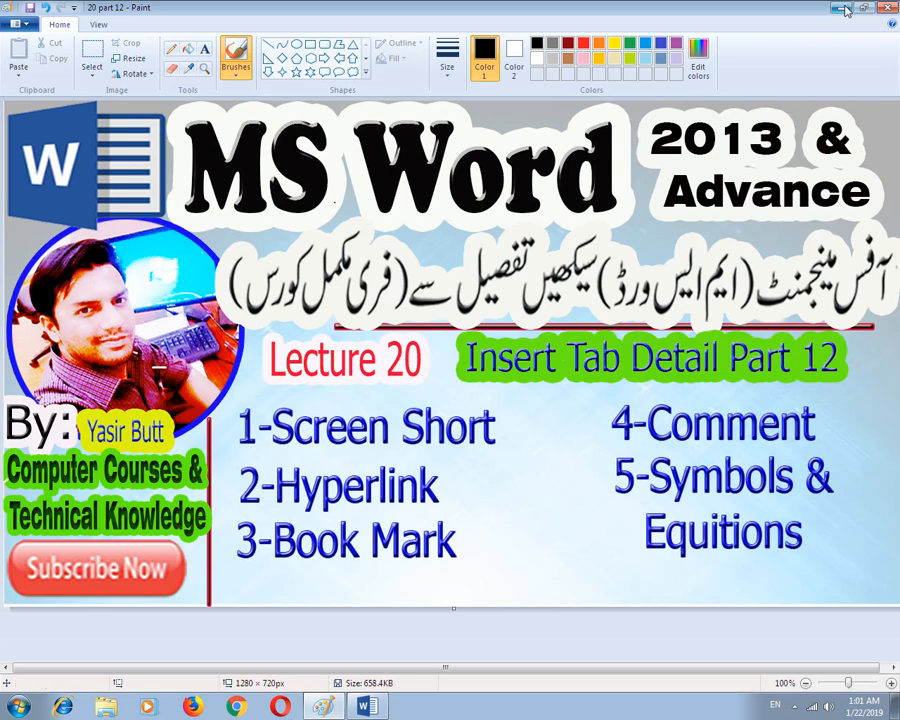
pyautogui.hotkey('alt', 'Tab')
# - Delete the document's entire content and insert a smiley face symbol on the first line, followed by a new line
pyautogui.hotkey('ctrl', 'a')
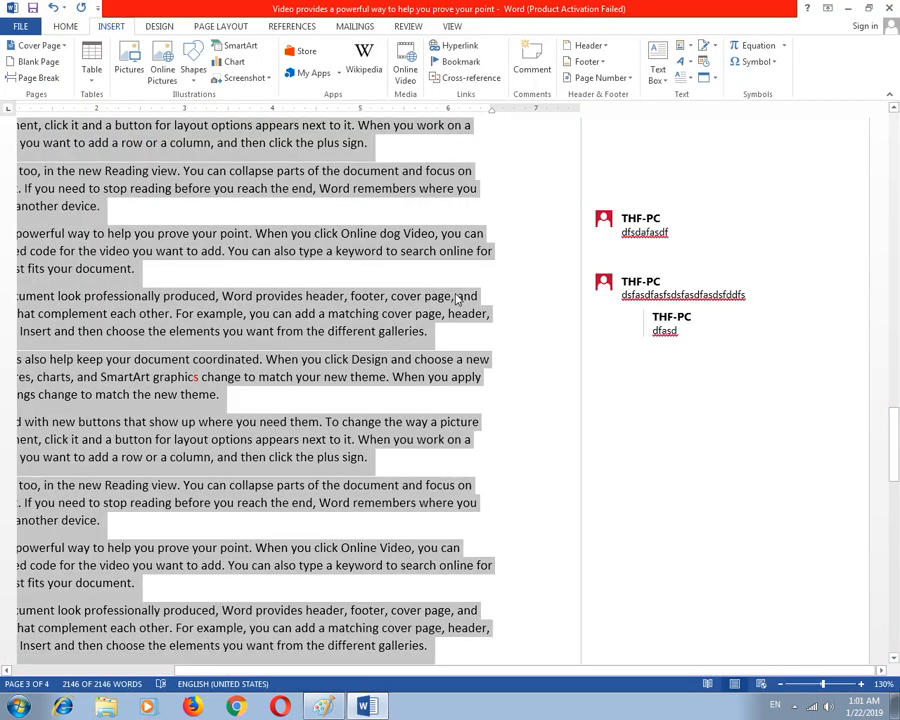
pyautogui.press('Delete')
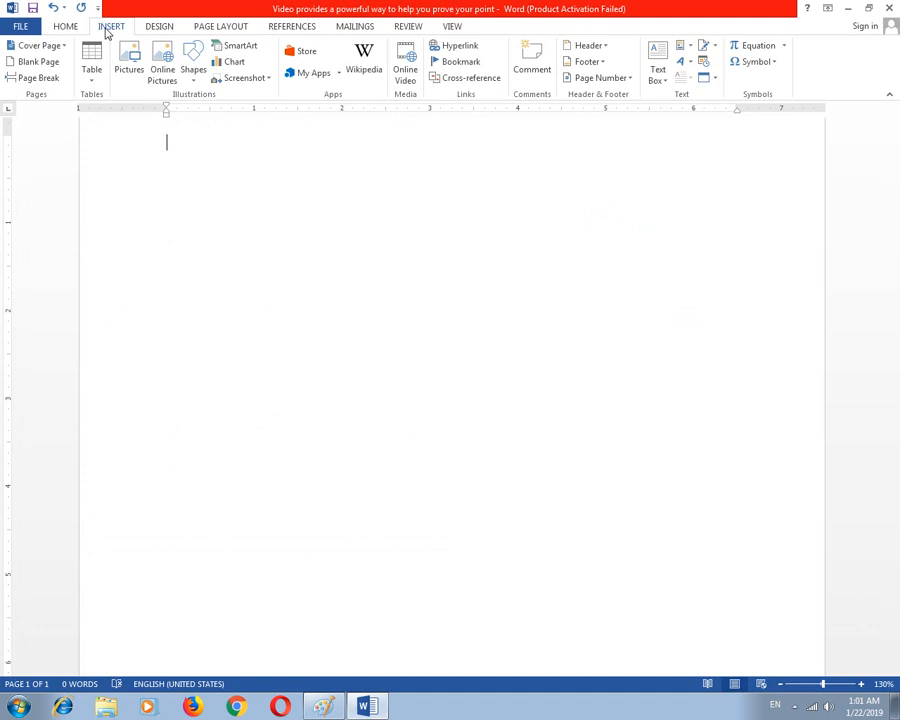
pyautogui.click(774, 66)
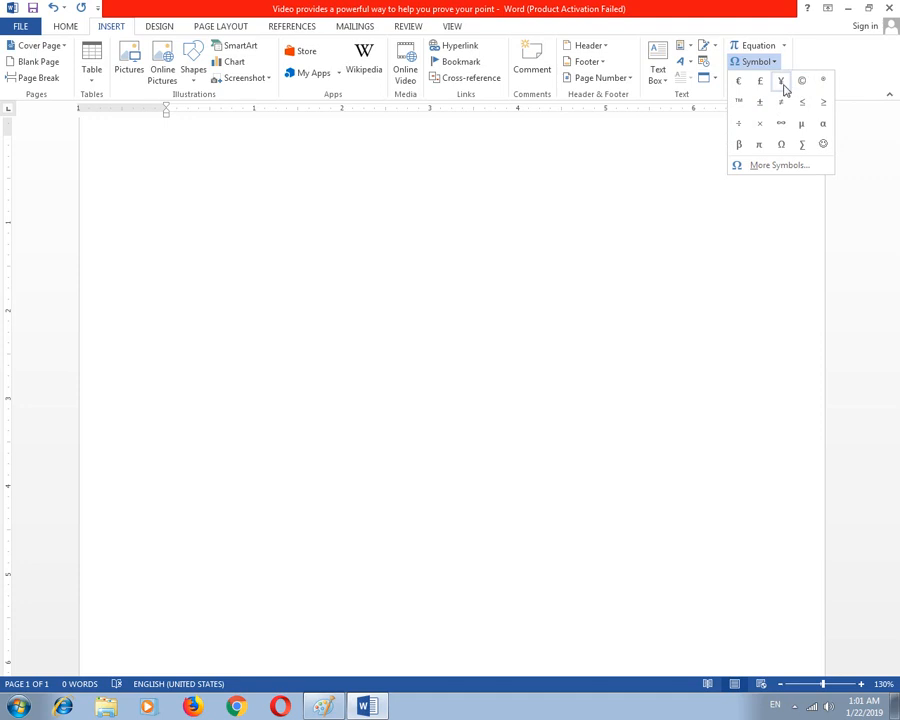
pyautogui.click(823, 143)
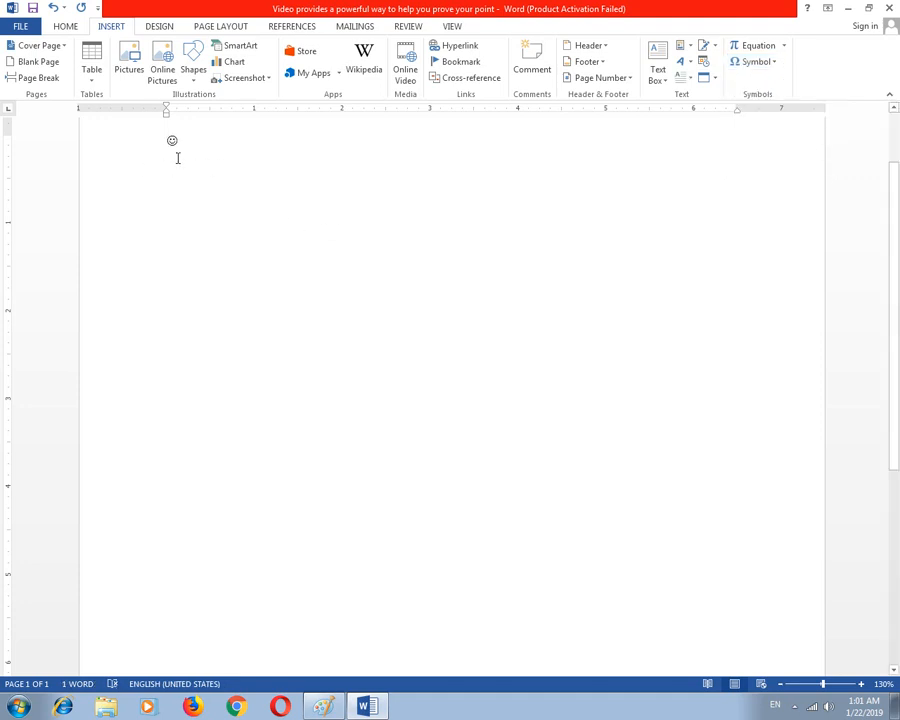
pyautogui.press('Return')
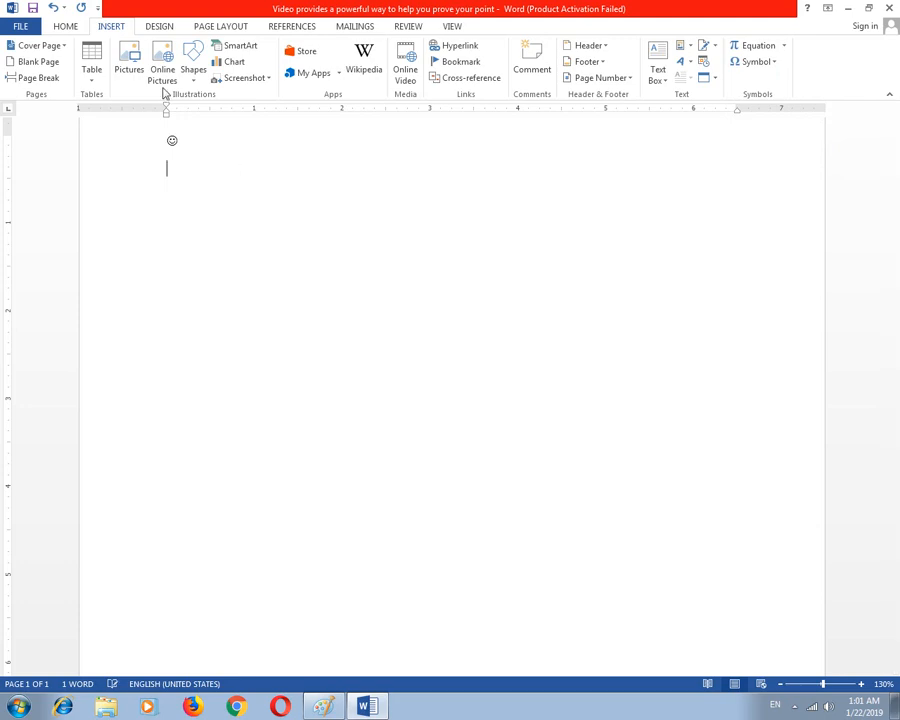
# - Insert the Wingdings airplane symbol (character code 81) on the second line, followed by a new line
pyautogui.click(756, 61)
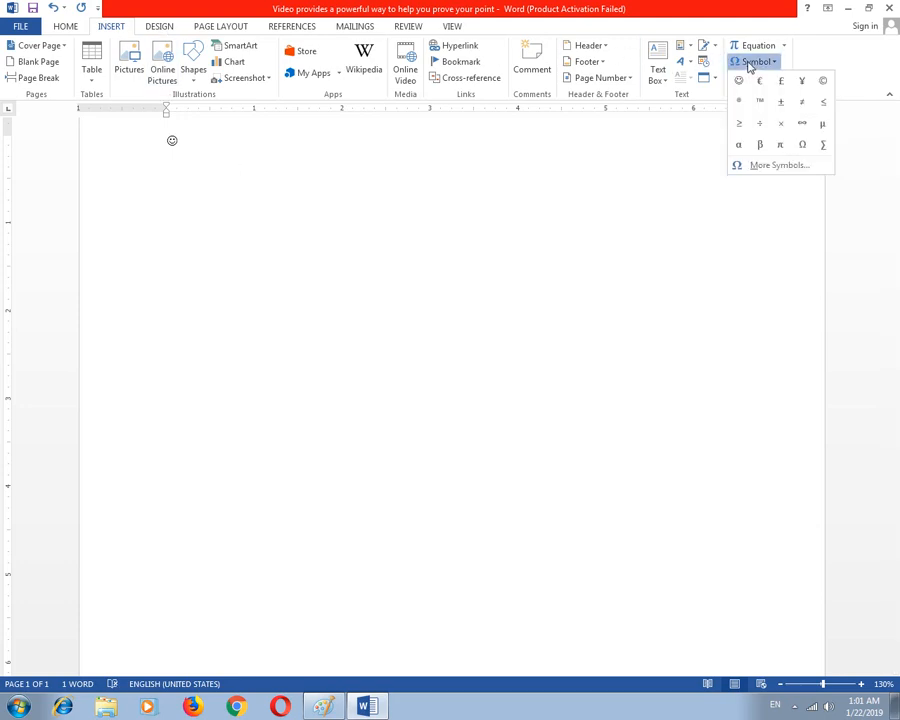
pyautogui.click(779, 166)
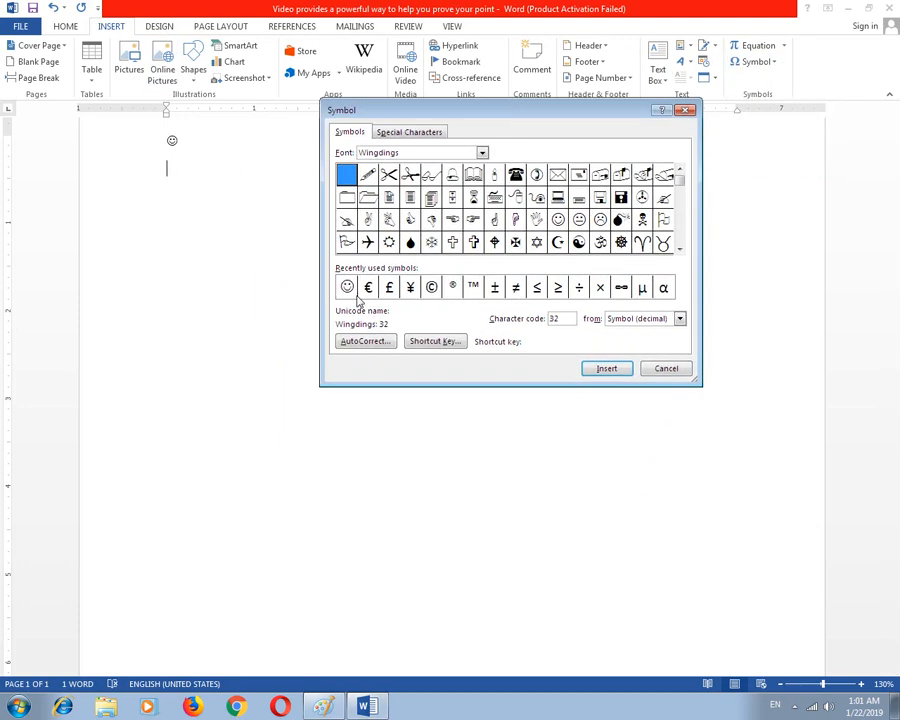
pyautogui.click(367, 197)
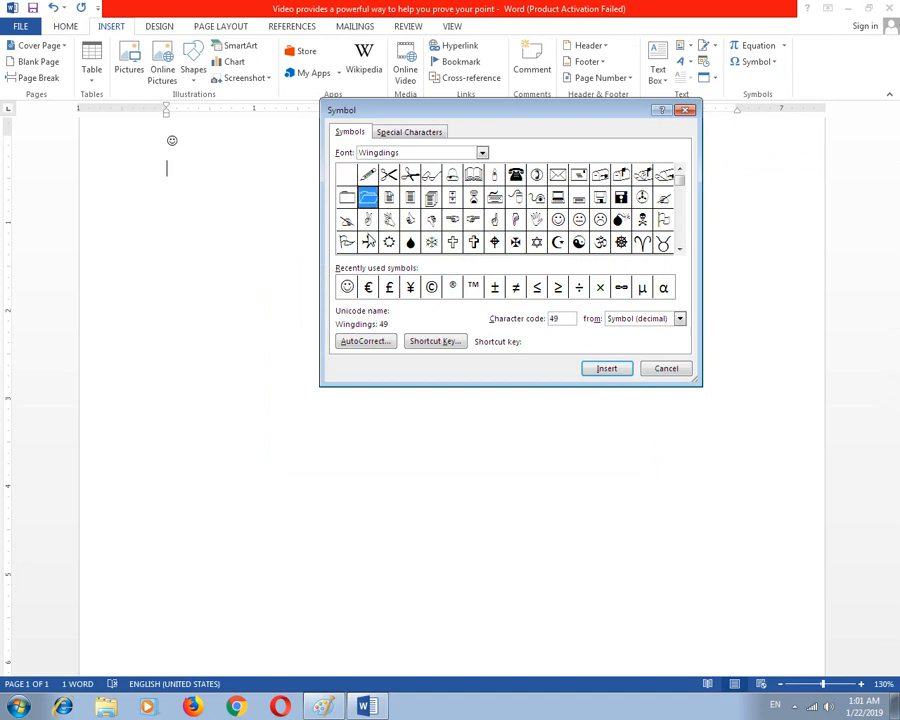
pyautogui.click(367, 243)
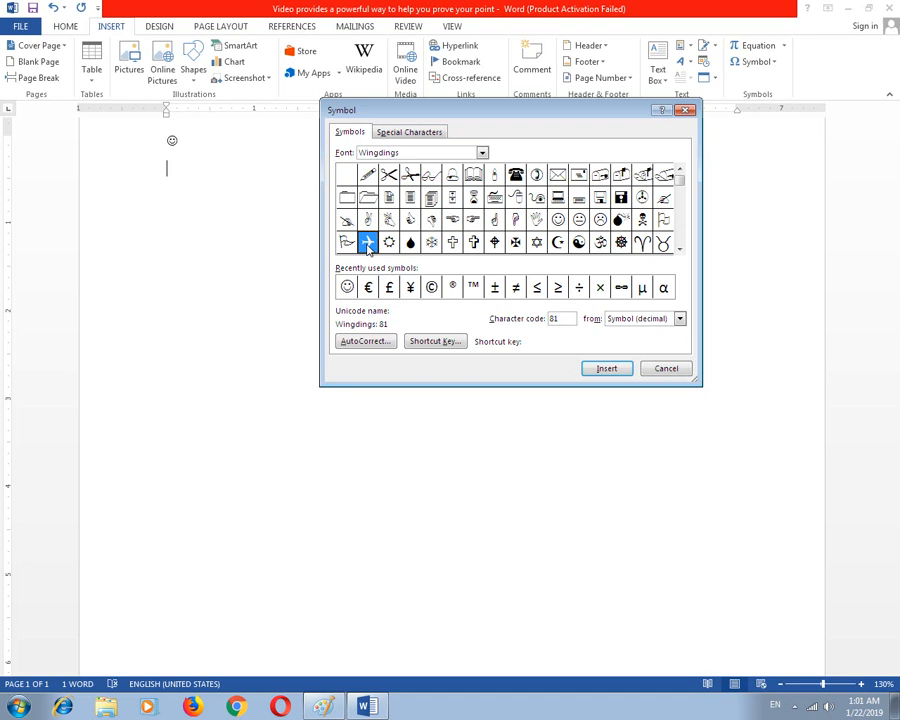
pyautogui.click(606, 372)
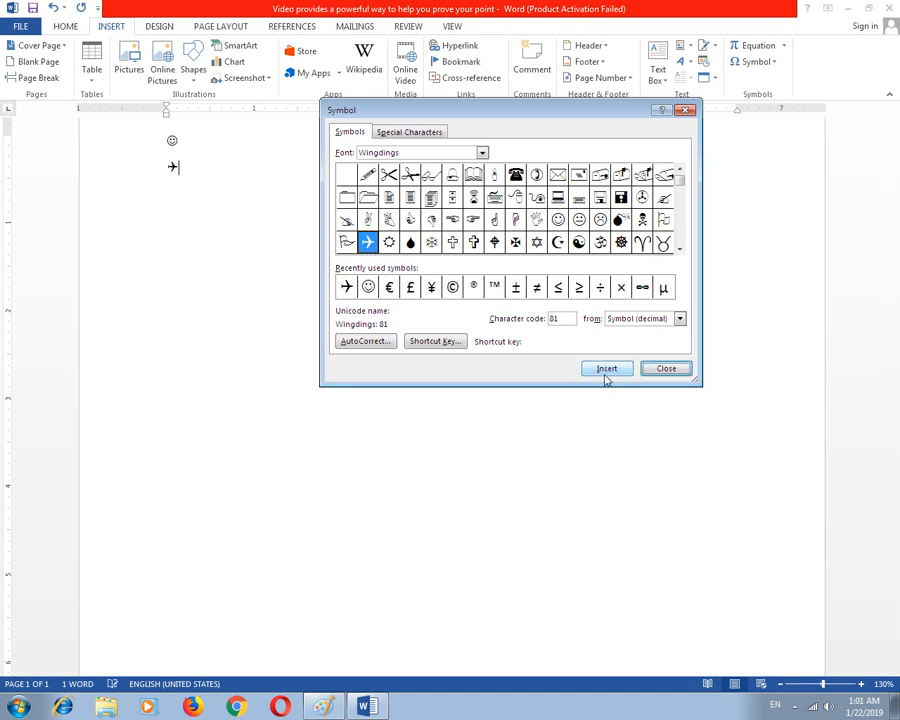
pyautogui.click(645, 367)
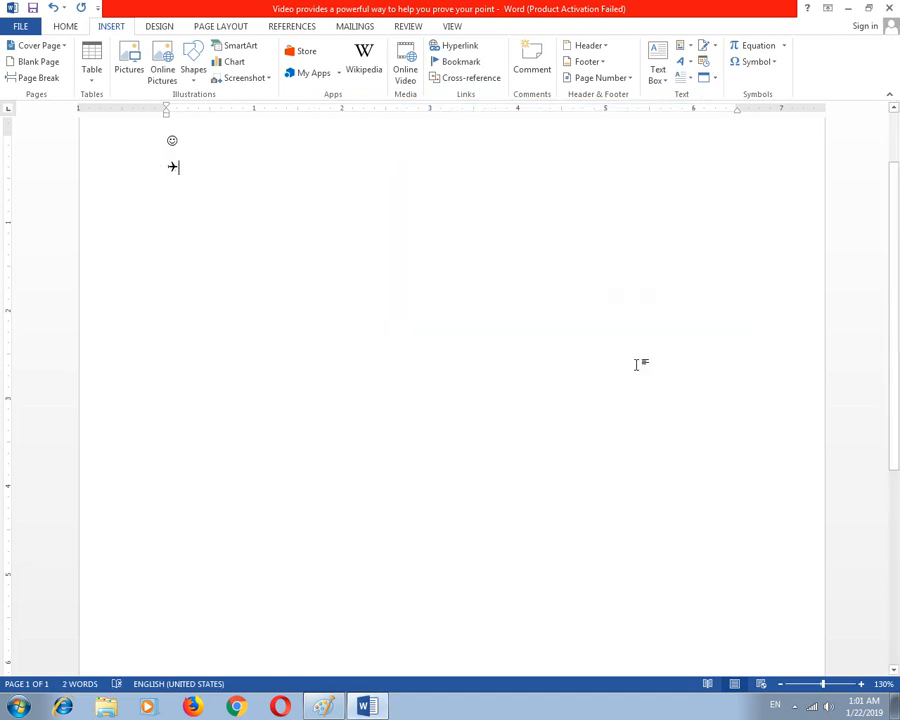
pyautogui.press('Return')
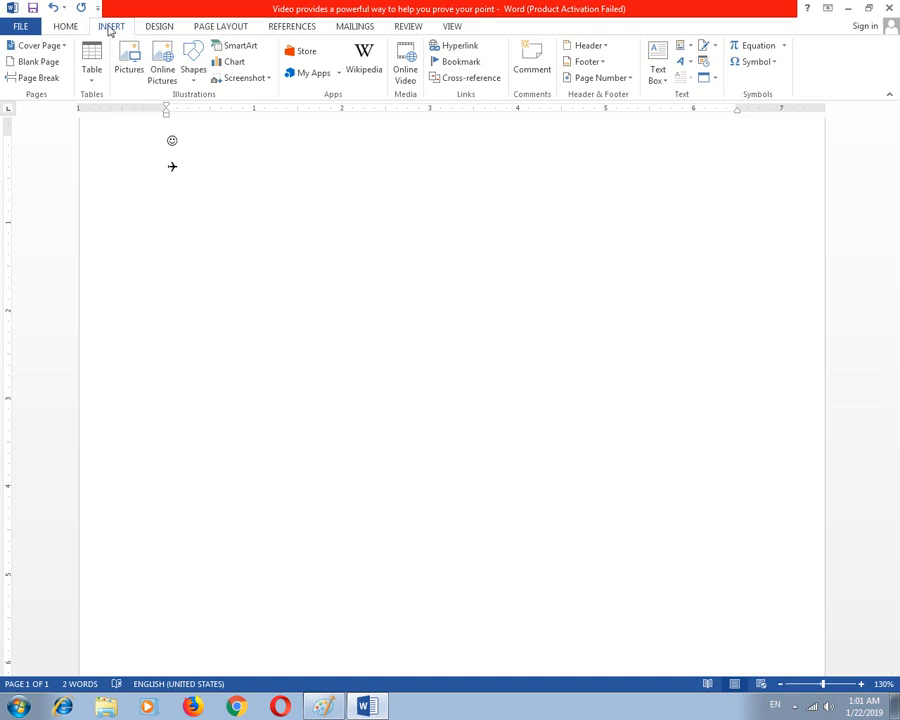
# - Open the full symbol list and look through the recently used symbols and the Wingdings arrow characters
pyautogui.click(755, 62)
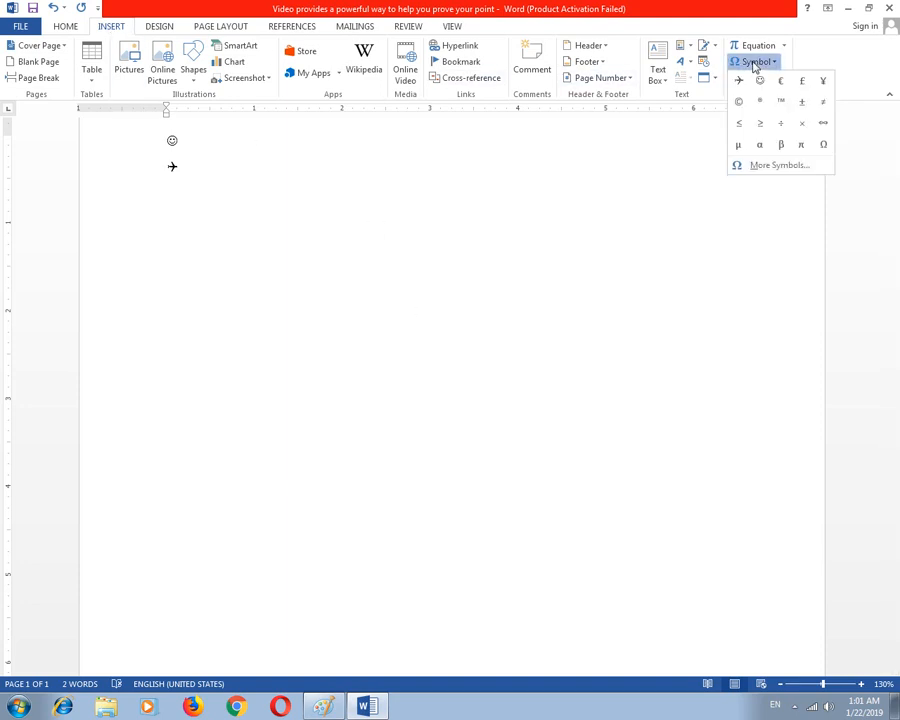
pyautogui.click(768, 166)
pyautogui.click(410, 287)
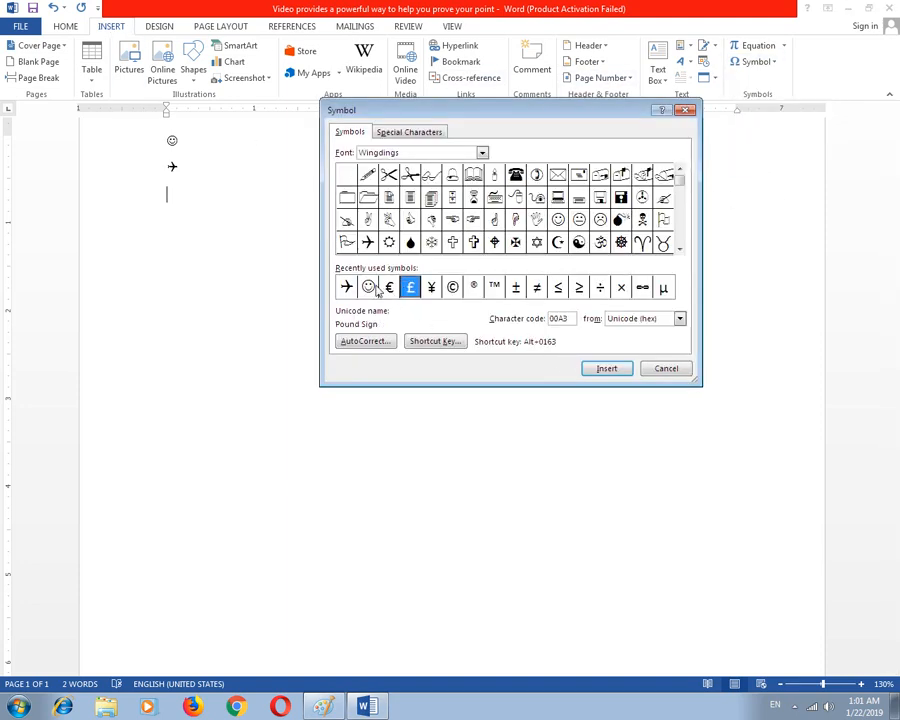
pyautogui.click(368, 287)
pyautogui.click(663, 288)
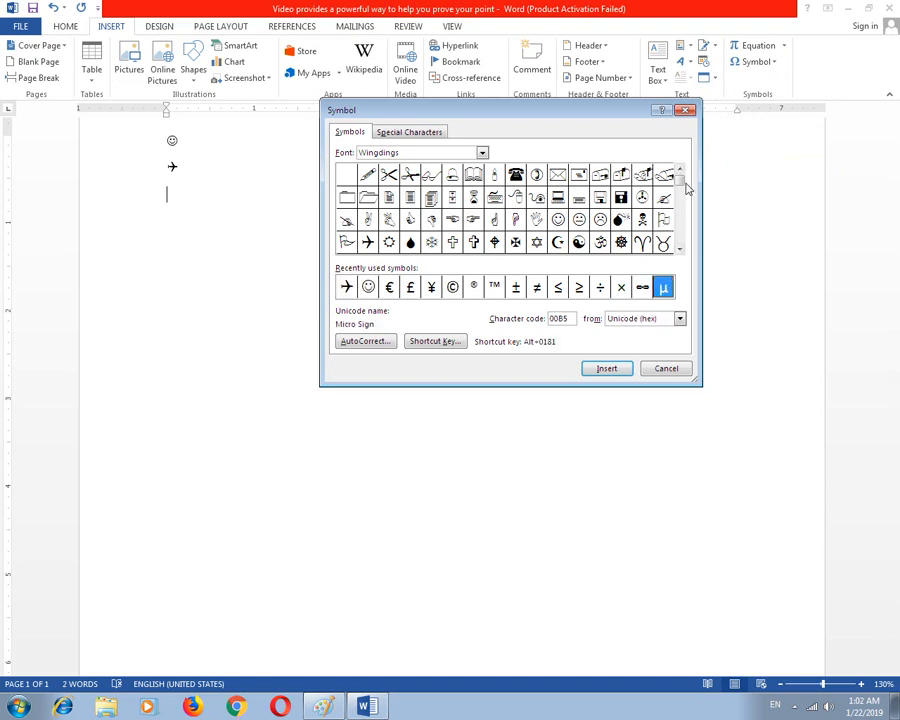
pyautogui.moveTo(685, 189); pyautogui.dragTo(681, 234)
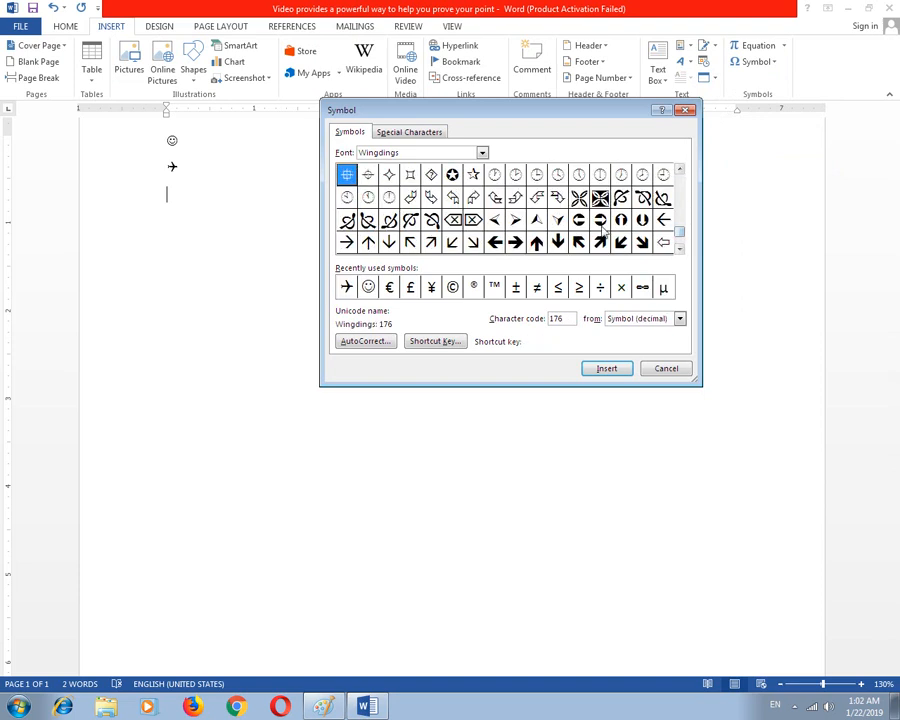
pyautogui.click(599, 197)
pyautogui.click(536, 197)
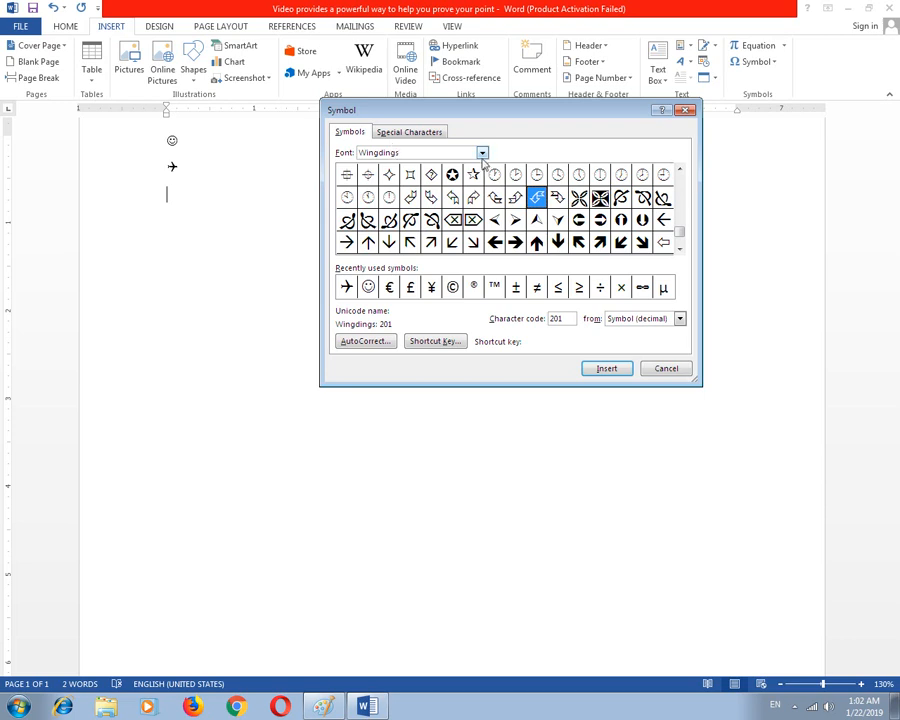
# - Look through the characters of the Symap and Symath fonts in the symbol list
pyautogui.click(483, 154)
pyautogui.click(486, 155)
pyautogui.click(486, 155)
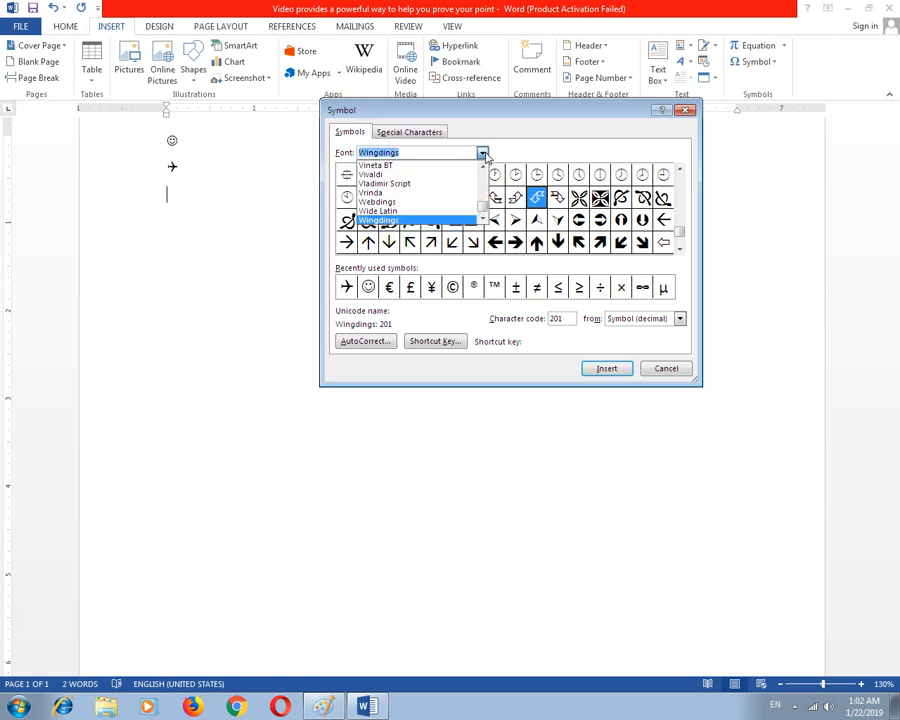
pyautogui.click(485, 176)
pyautogui.scroll(1, 420, 185)
pyautogui.click(398, 183)
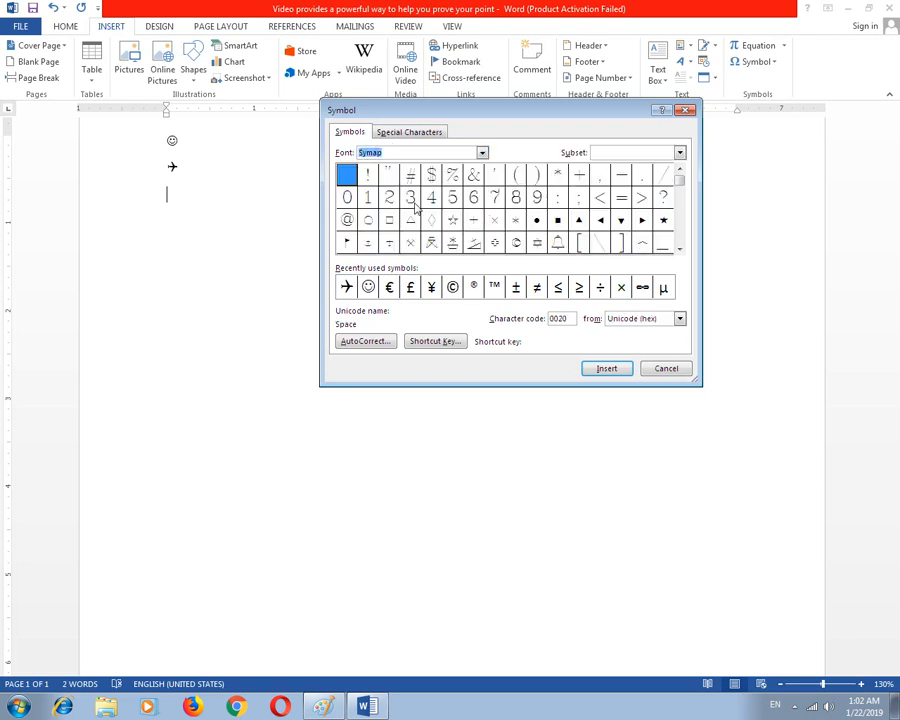
pyautogui.click(483, 153)
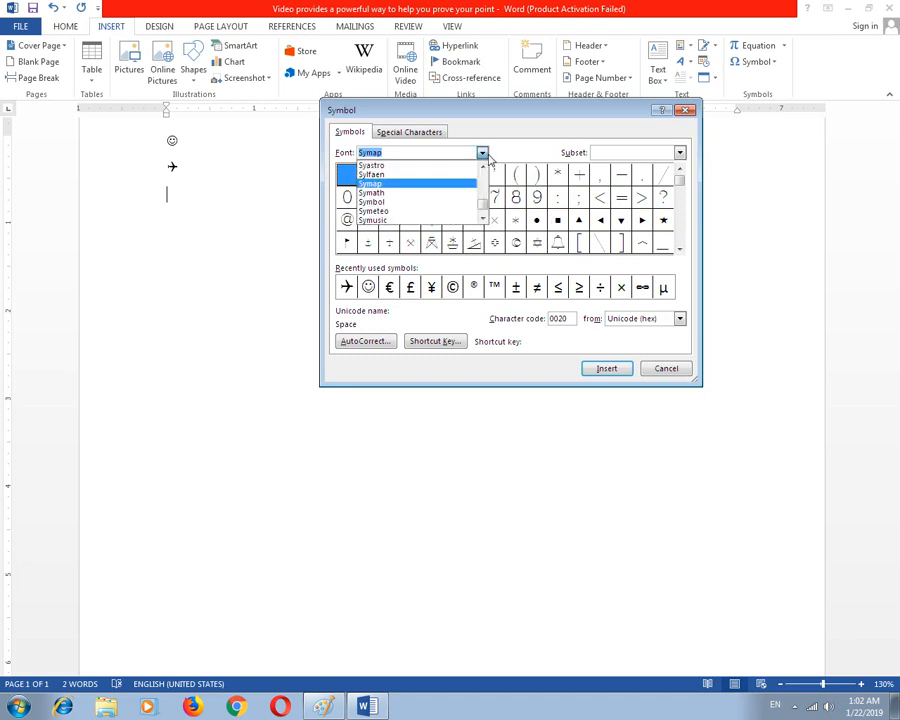
pyautogui.click(434, 194)
# - Insert the Almost Equal To symbol (character code 2248) from the Stylus BT font on the third line and close the symbol list
pyautogui.click(483, 154)
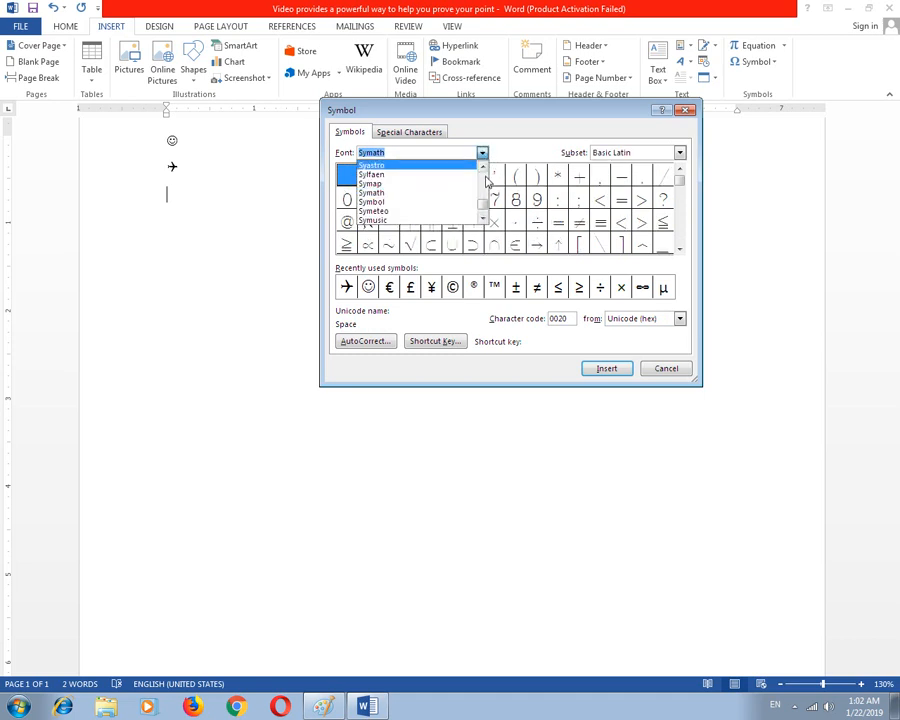
pyautogui.scroll(3, 484, 176)
pyautogui.click(432, 182)
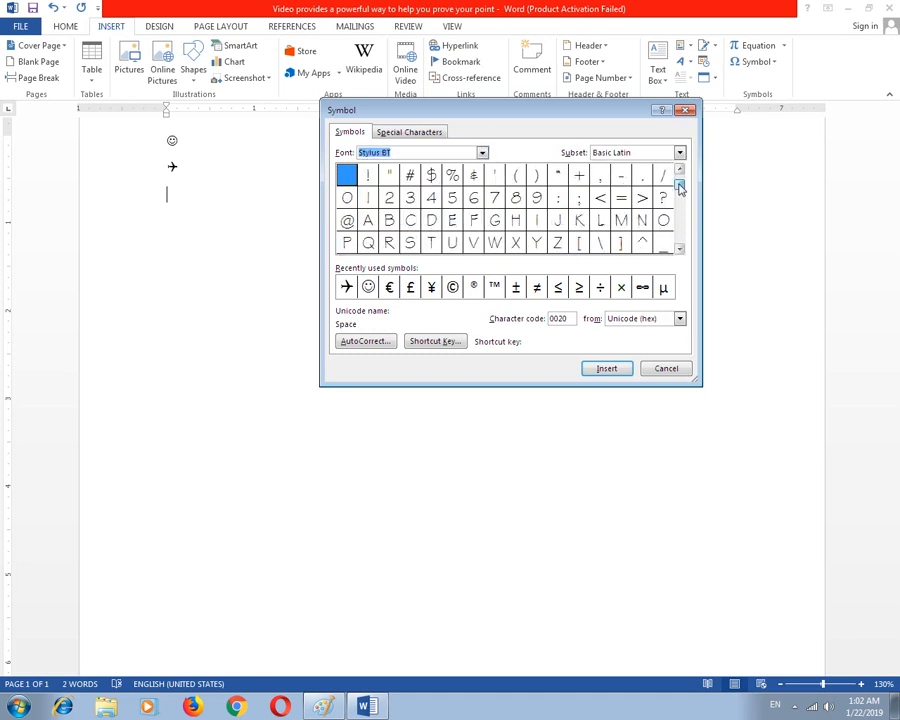
pyautogui.moveTo(680, 186); pyautogui.dragTo(679, 237)
pyautogui.click(540, 222)
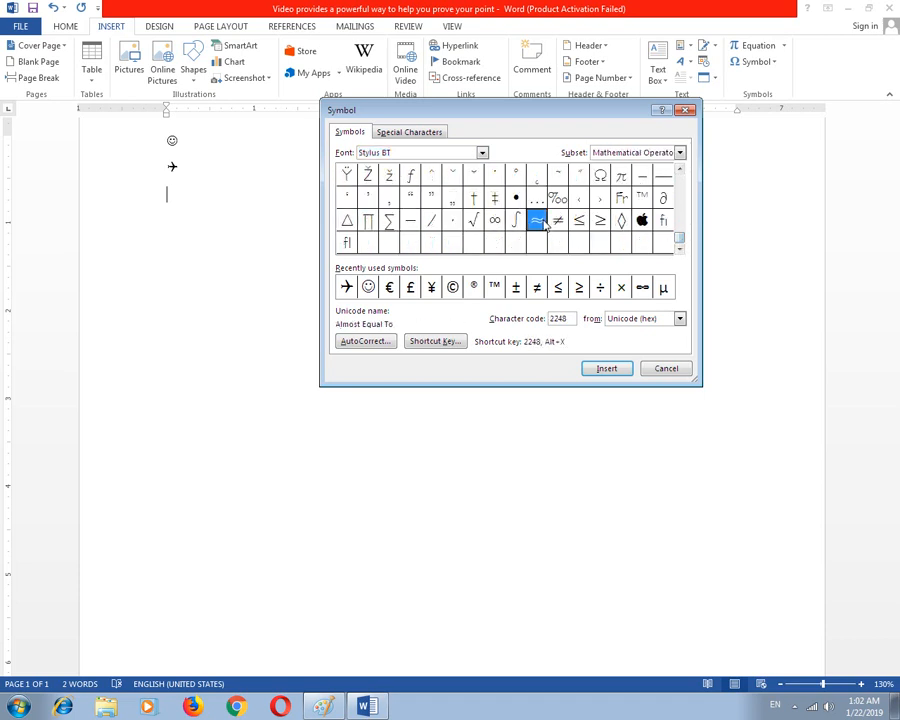
pyautogui.click(603, 372)
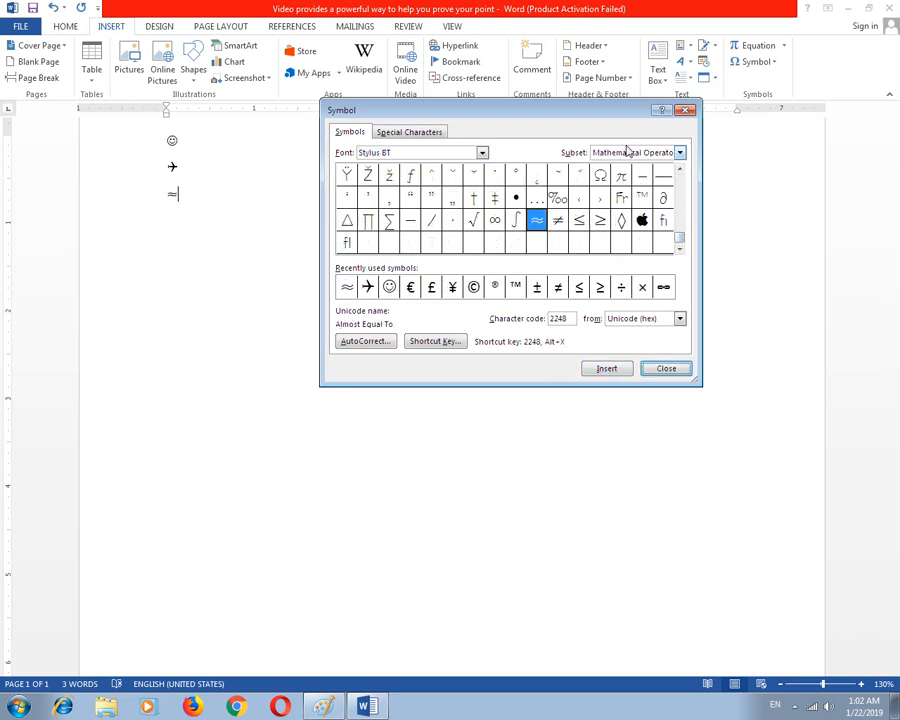
pyautogui.click(684, 109)
# - Start a new line below the three symbols and insert the built-in Expansion of a Sum equation there
pyautogui.moveTo(203, 203); pyautogui.dragTo(157, 141)
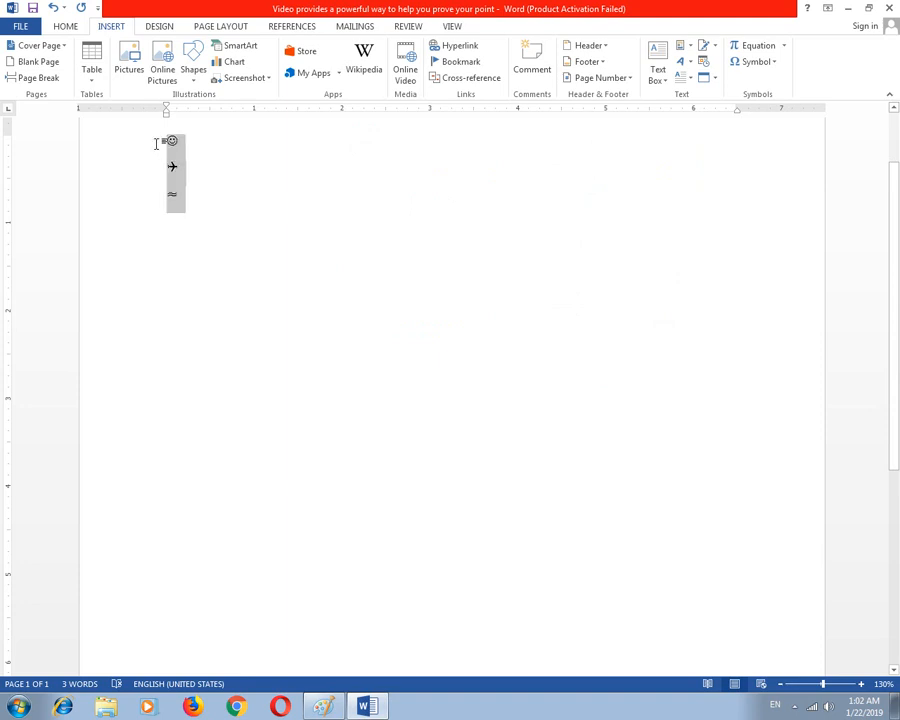
pyautogui.click(210, 234)
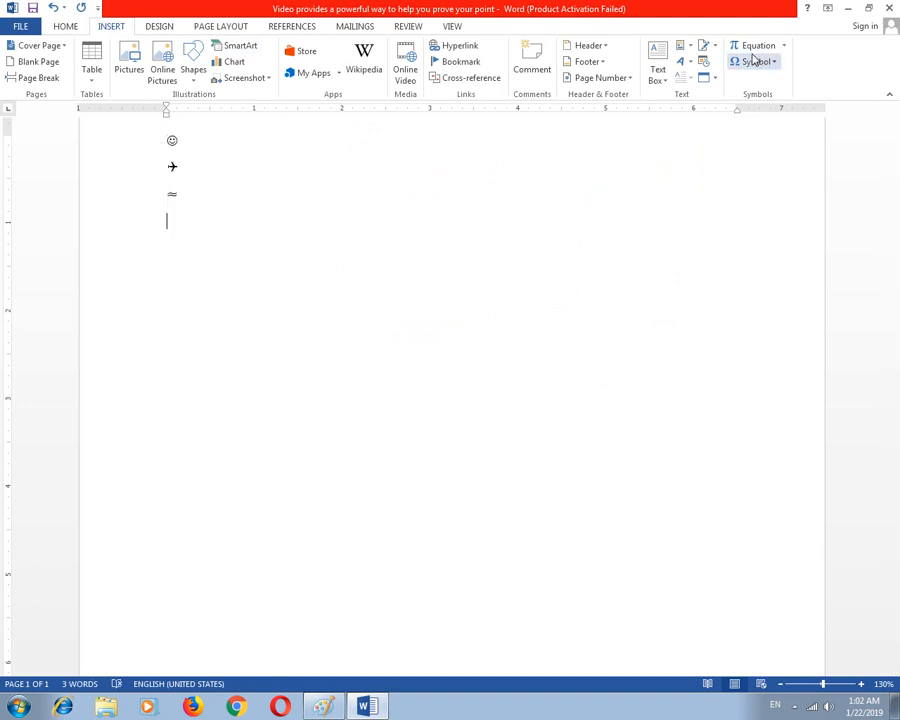
pyautogui.click(785, 46)
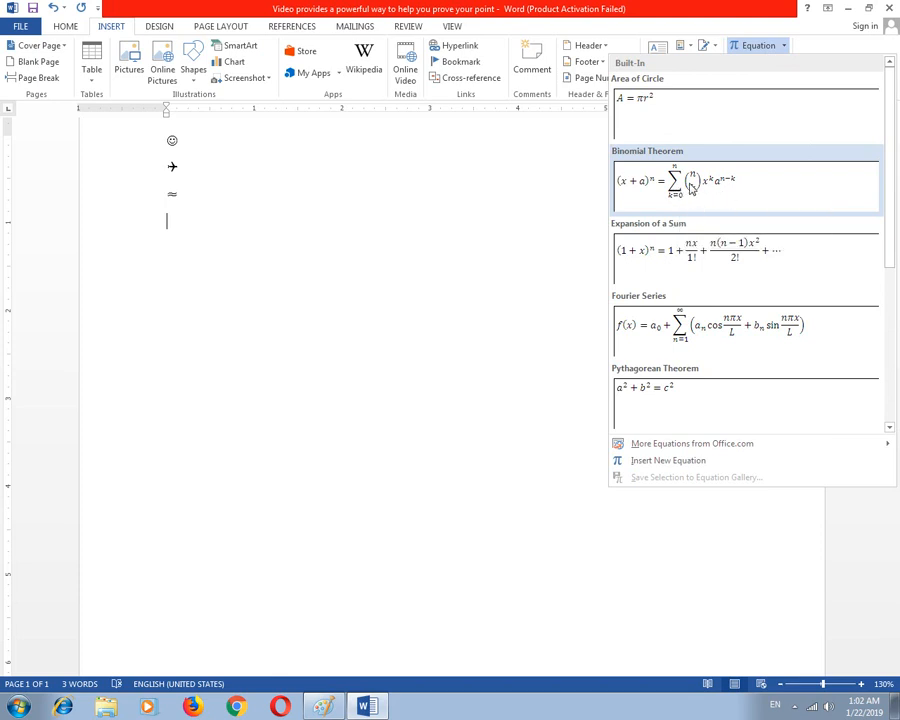
pyautogui.click(661, 270)
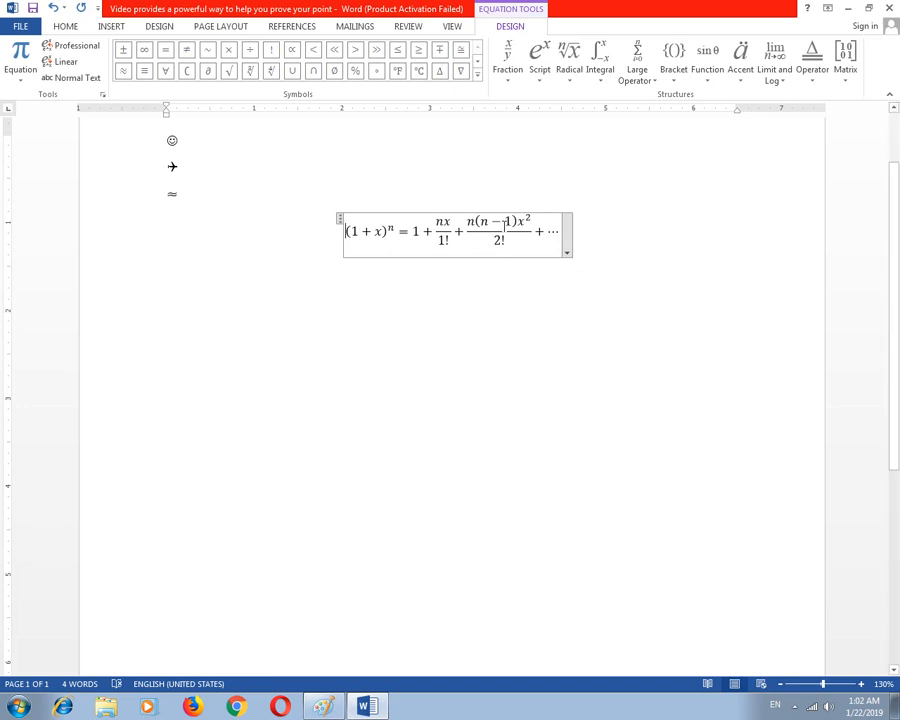
# - Extend the numerator of the equation's first fraction to "nx4(7)" and leave the equation
pyautogui.doubleClick(447, 221)
pyautogui.write('4(7')
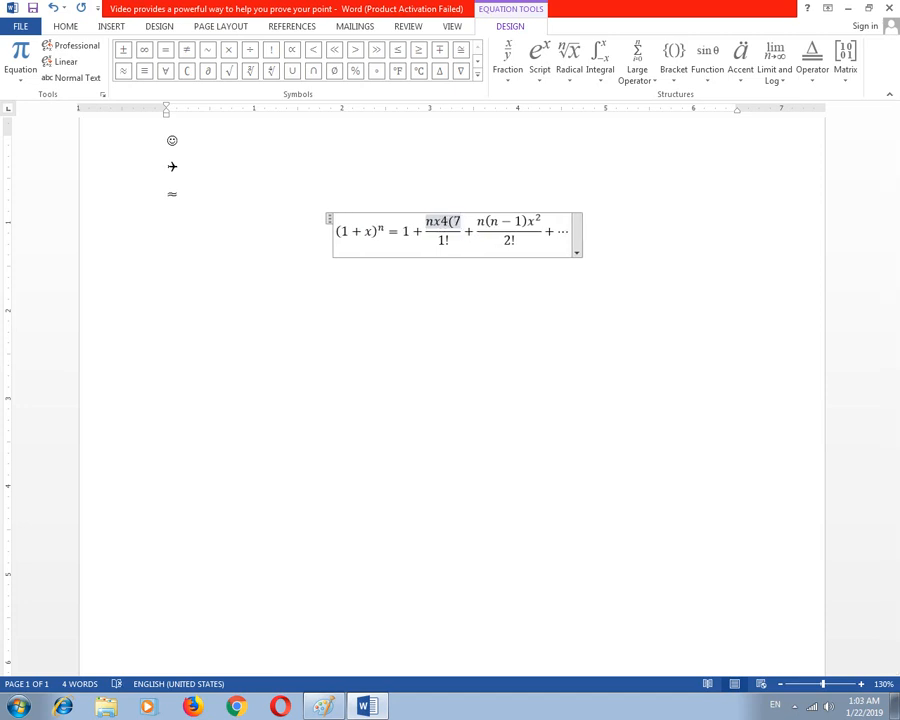
pyautogui.write(')')
pyautogui.click(588, 291)
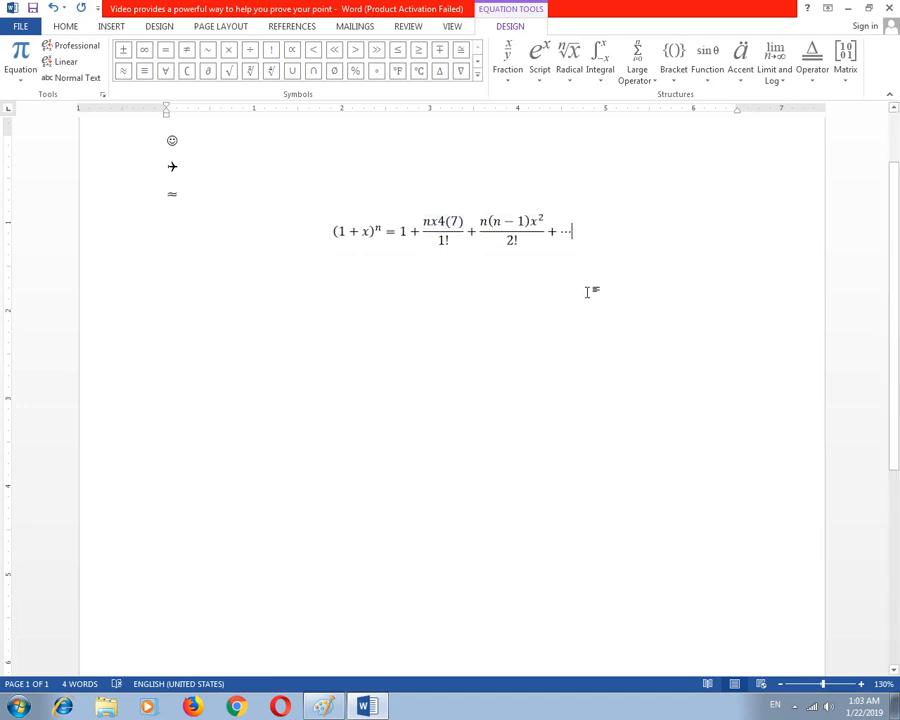
pyautogui.click(111, 27)
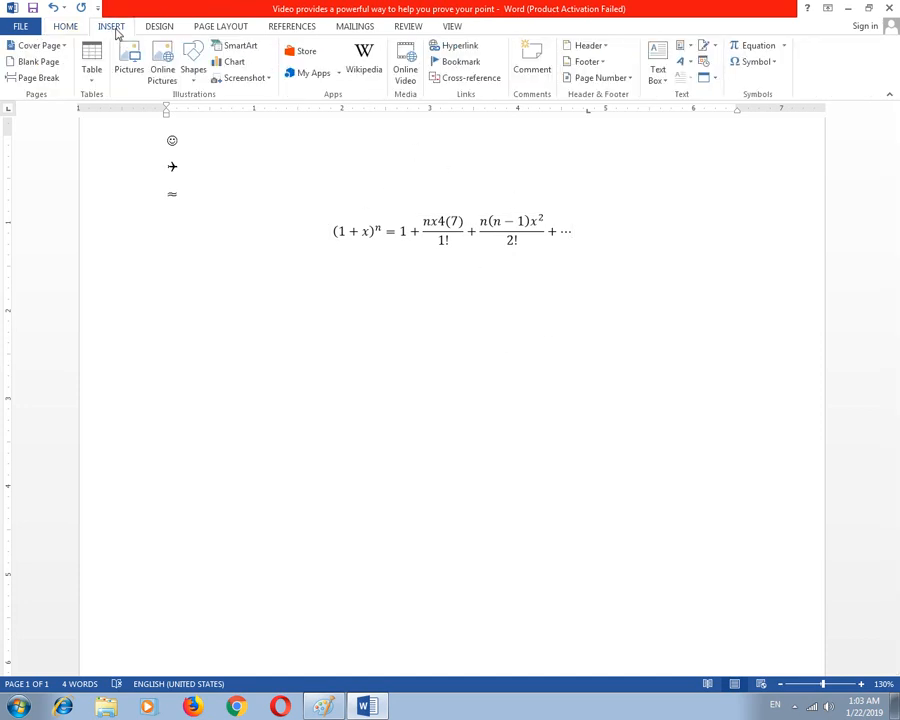